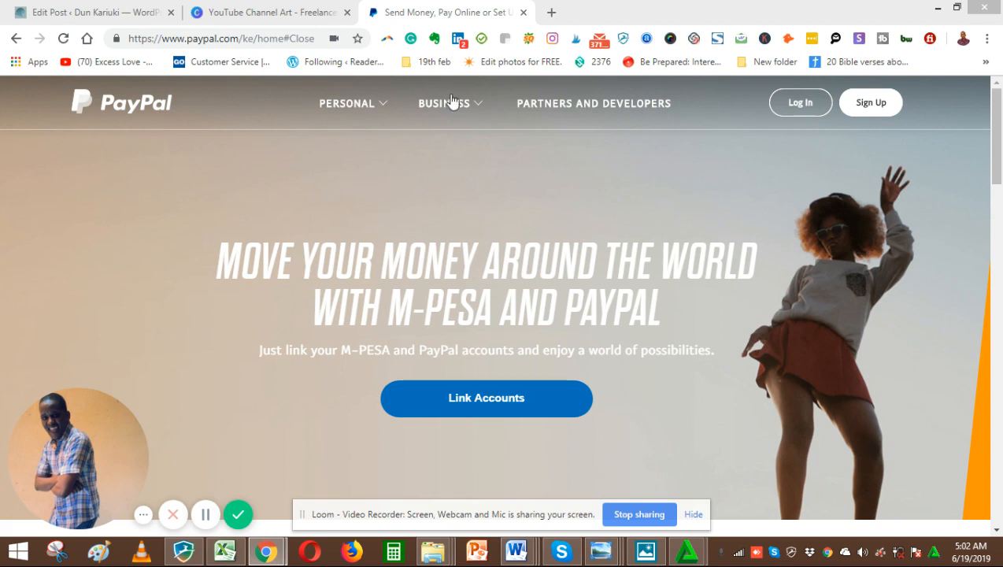
- Log in to the PayPal account with the saved credentials and skip the mobile number confirmation
{"action": "left_click", "coordinate": [797, 104]}
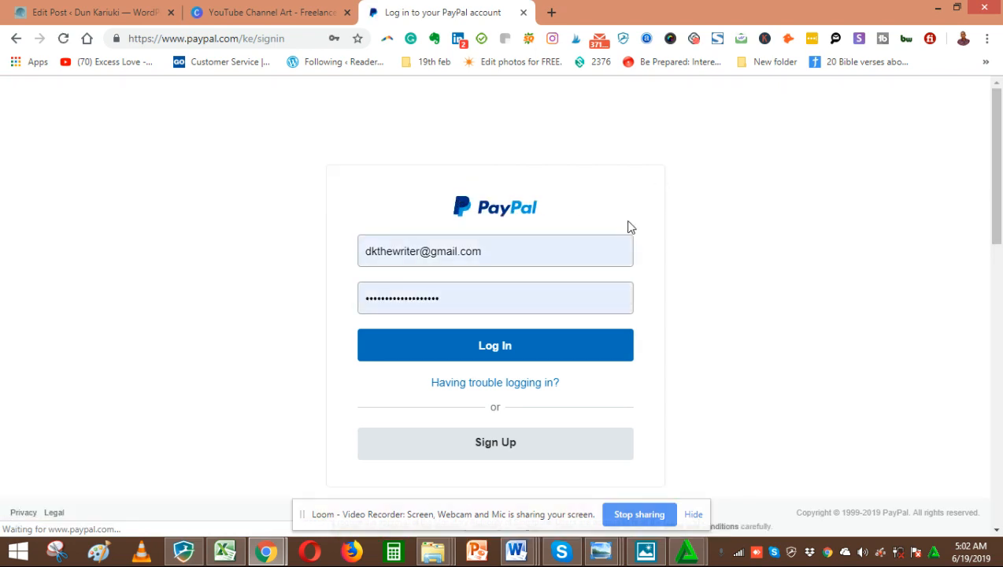
{"action": "left_click", "coordinate": [521, 353]}
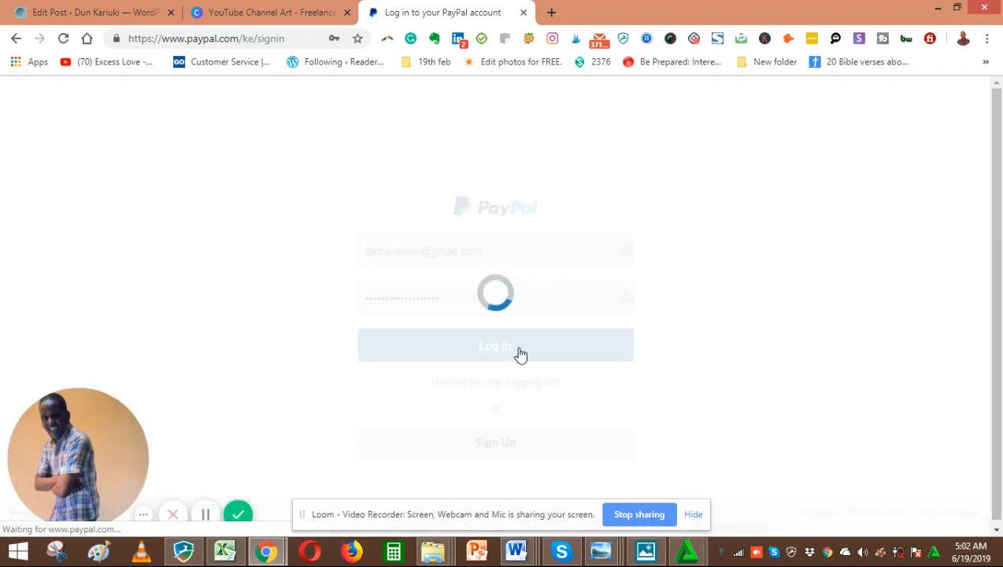
{"action": "mouse_move", "coordinate": [23, 408]}
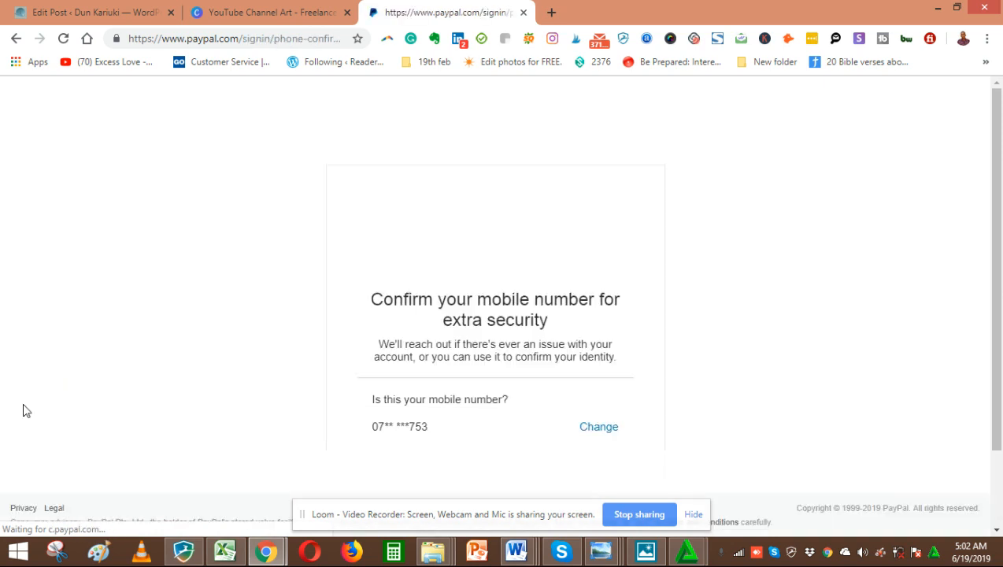
{"action": "left_click", "coordinate": [24, 408]}
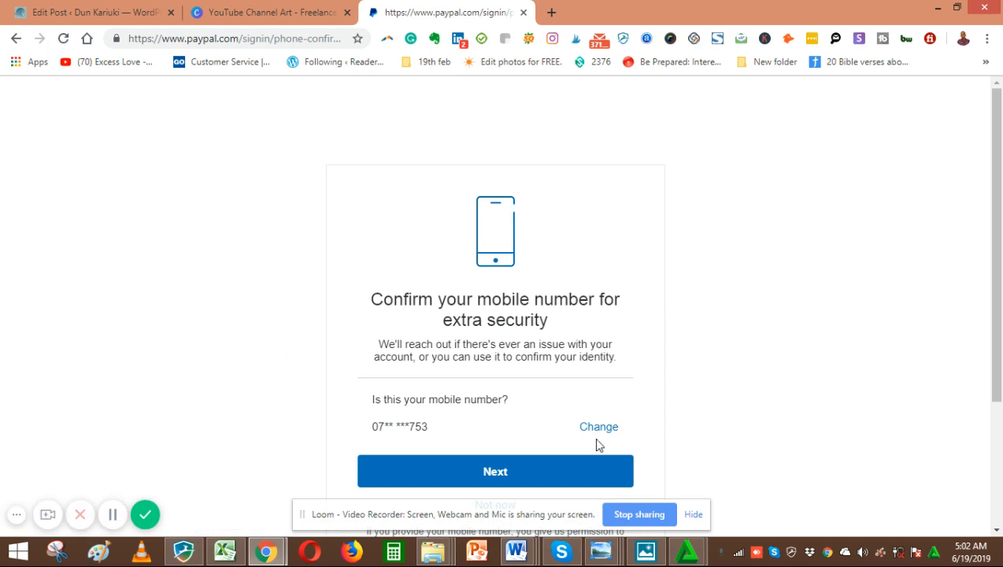
{"action": "scroll", "coordinate": [551, 456], "scroll_direction": "down", "scroll_amount": 1}
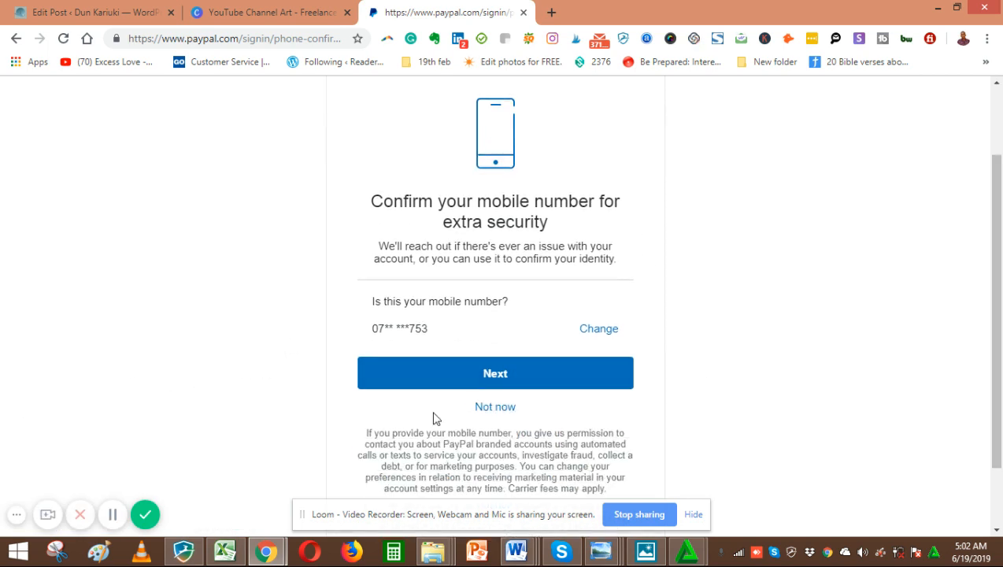
{"action": "left_click", "coordinate": [511, 410]}
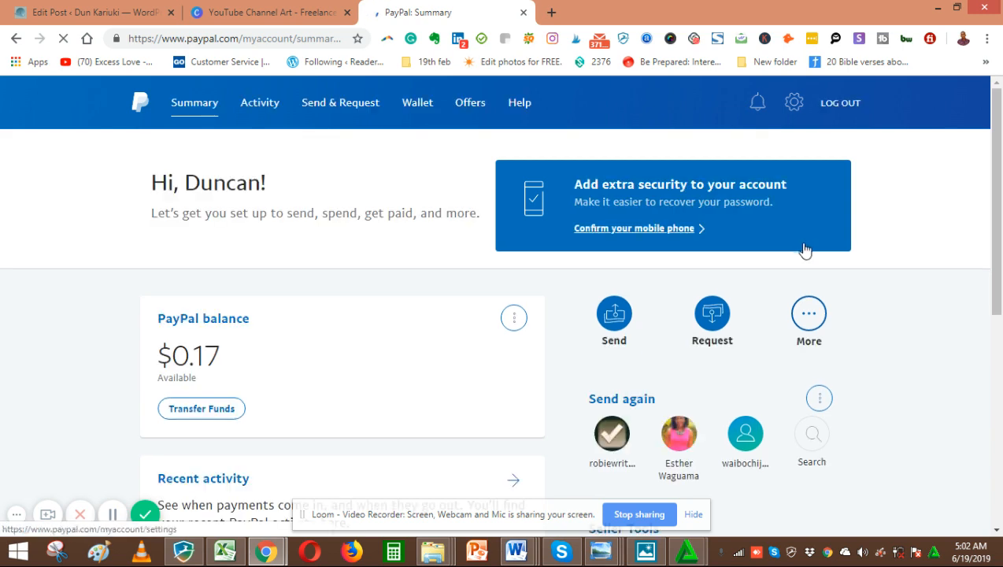
- Open the Send & Request page and examine the recipient field of its Send payment form
{"action": "mouse_move", "coordinate": [999, 156]}
{"action": "left_mouse_down"}
{"action": "mouse_move", "coordinate": [999, 186]}
{"action": "mouse_move", "coordinate": [1001, 138]}
{"action": "left_mouse_up"}
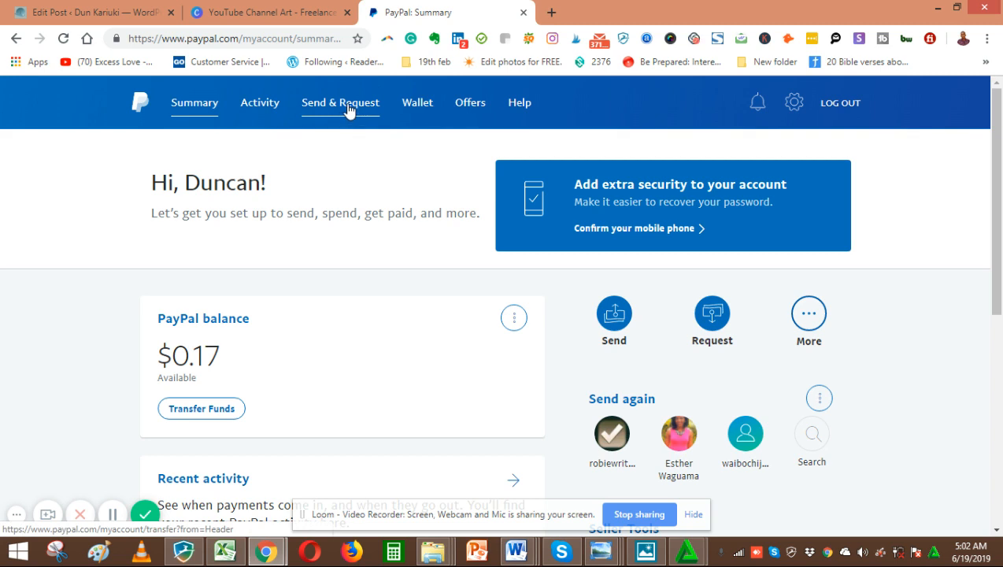
{"action": "left_click", "coordinate": [371, 185]}
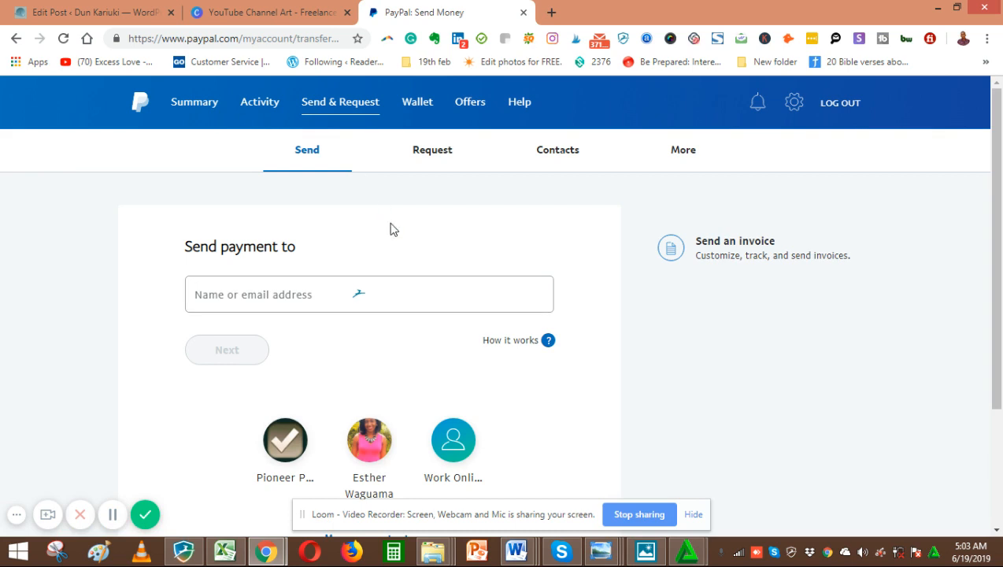
{"action": "left_click", "coordinate": [374, 293]}
{"action": "left_click_drag", "start_coordinate": [185, 244], "coordinate": [296, 249]}
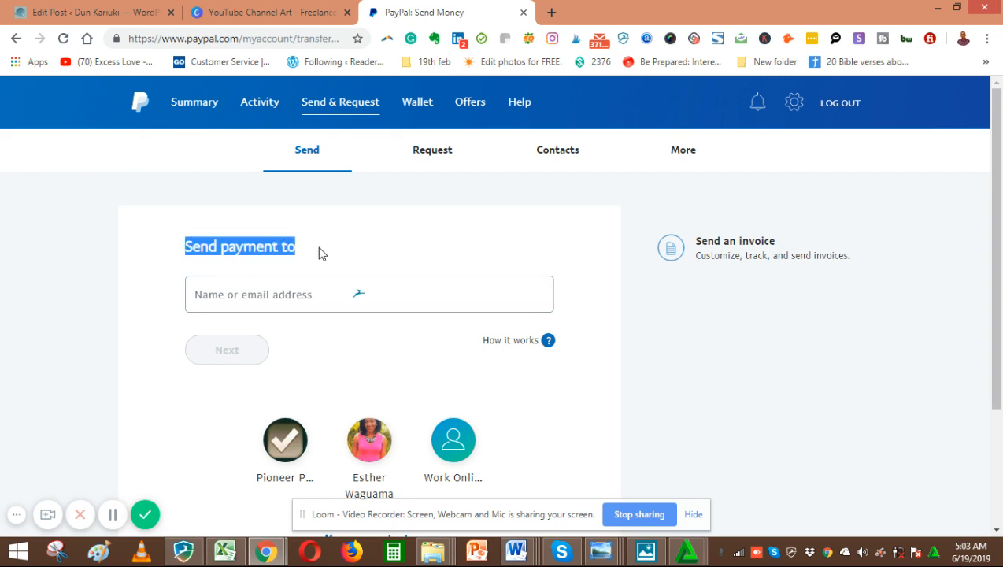
{"action": "left_click", "coordinate": [288, 294]}
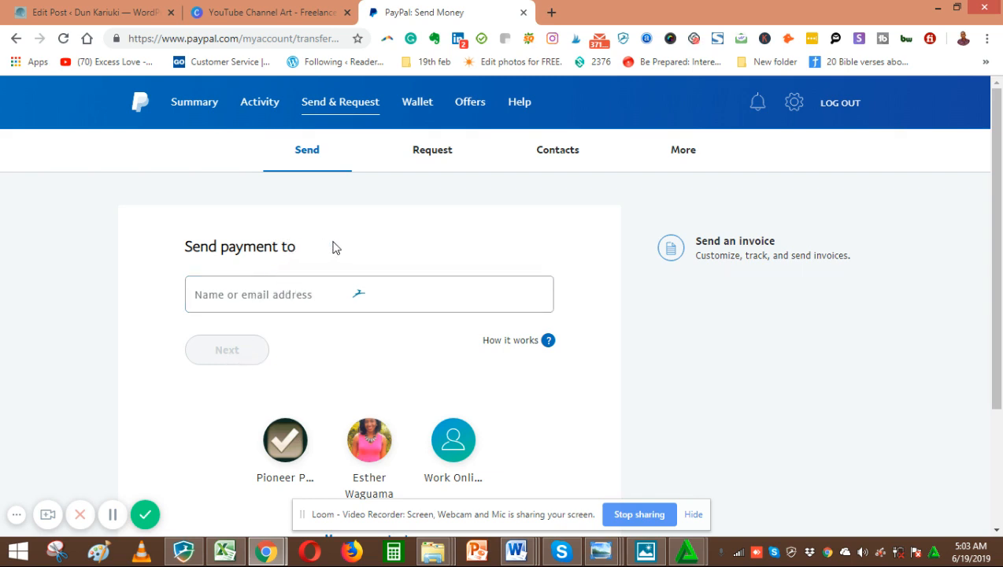
{"action": "left_click", "coordinate": [260, 294]}
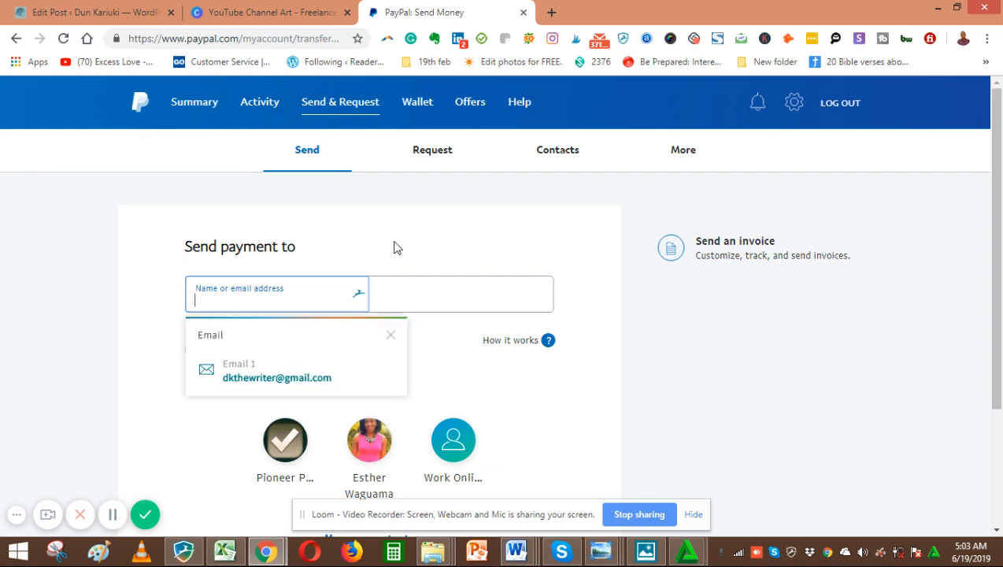
{"action": "left_click", "coordinate": [396, 248]}
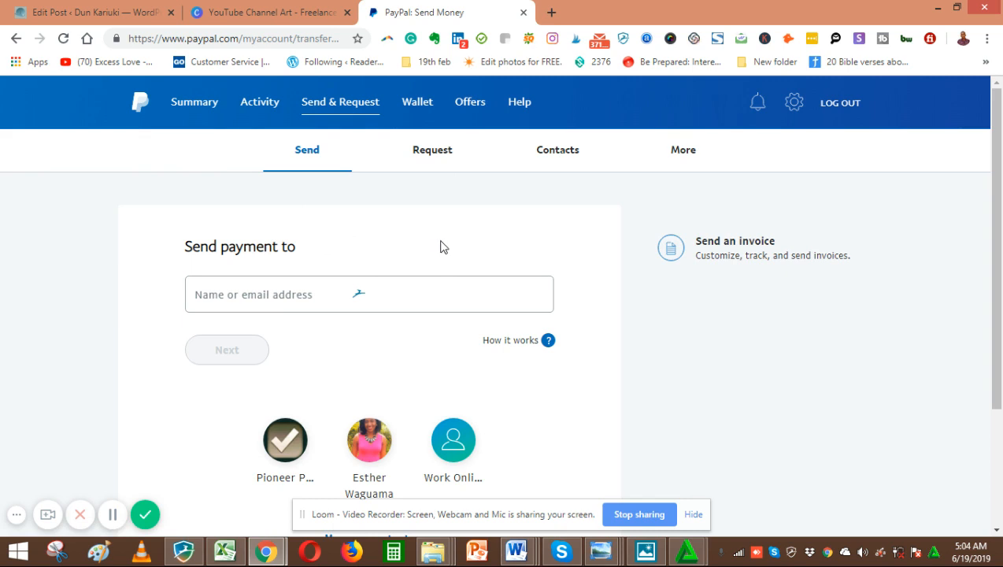
- Switch to the payment request form and start creating a new invoice from it
{"action": "left_click", "coordinate": [432, 157]}
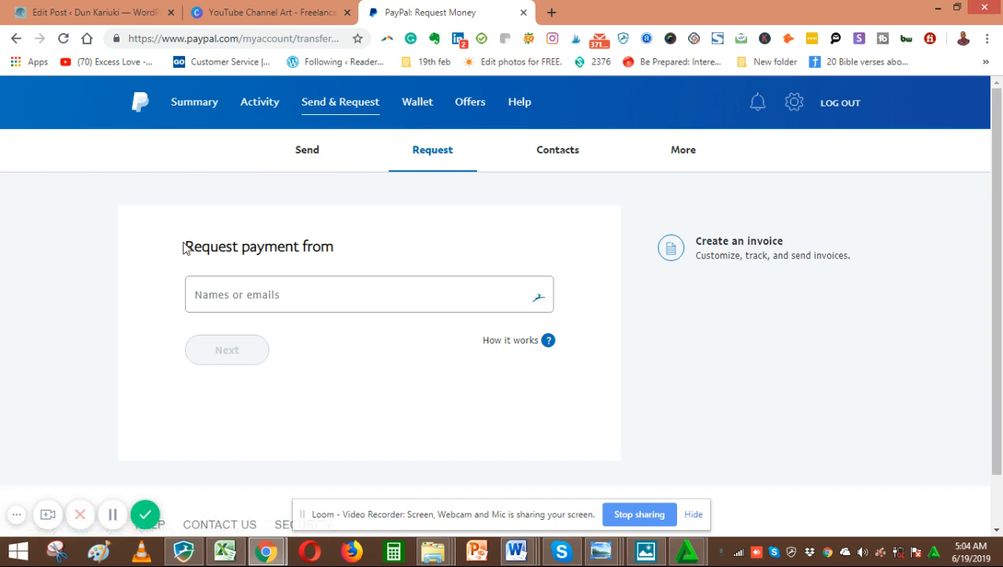
{"action": "left_click_drag", "start_coordinate": [185, 247], "coordinate": [336, 249]}
{"action": "left_click", "coordinate": [321, 297]}
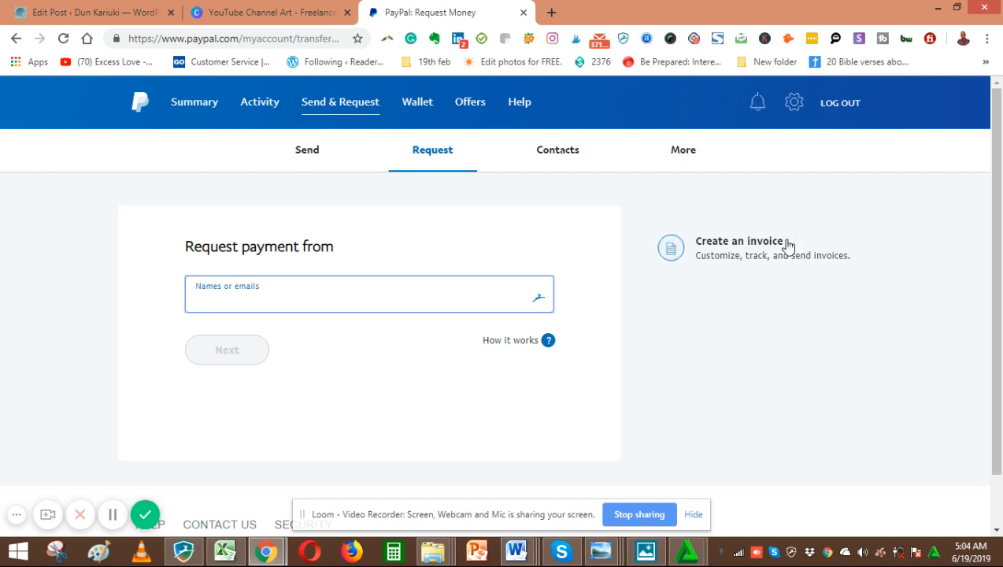
{"action": "left_click", "coordinate": [723, 247]}
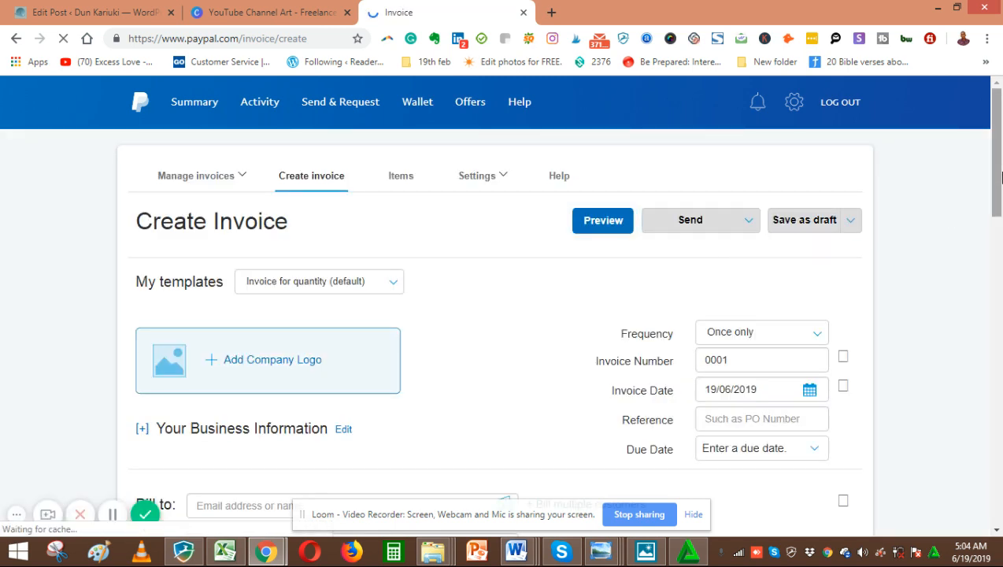
- Bill the invoice to the saved customer by searching for the customer's email and choosing the matching contact
{"action": "scroll", "coordinate": [1001, 207], "scroll_direction": "down", "scroll_amount": 1}
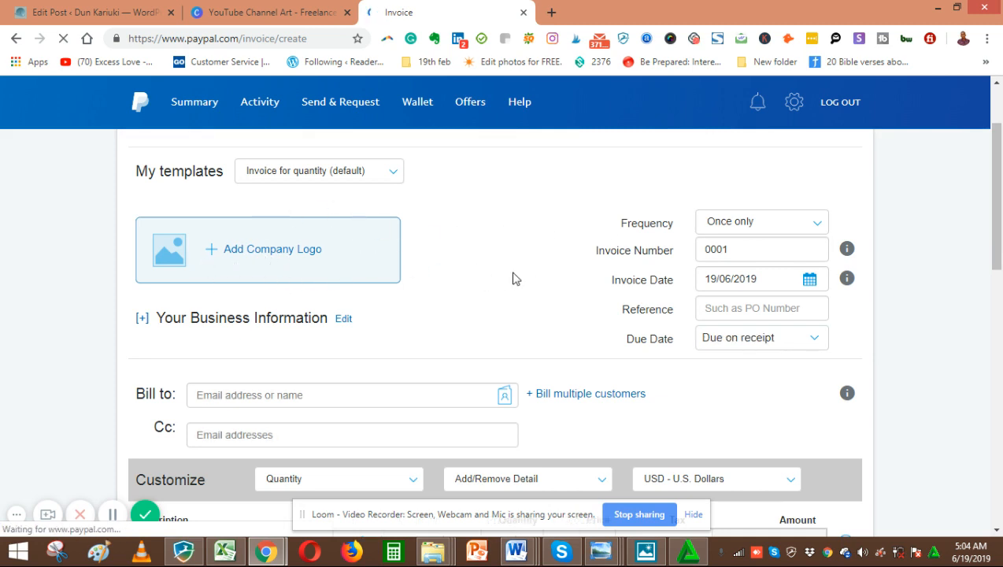
{"action": "scroll", "coordinate": [996, 204], "scroll_direction": "up", "scroll_amount": 1}
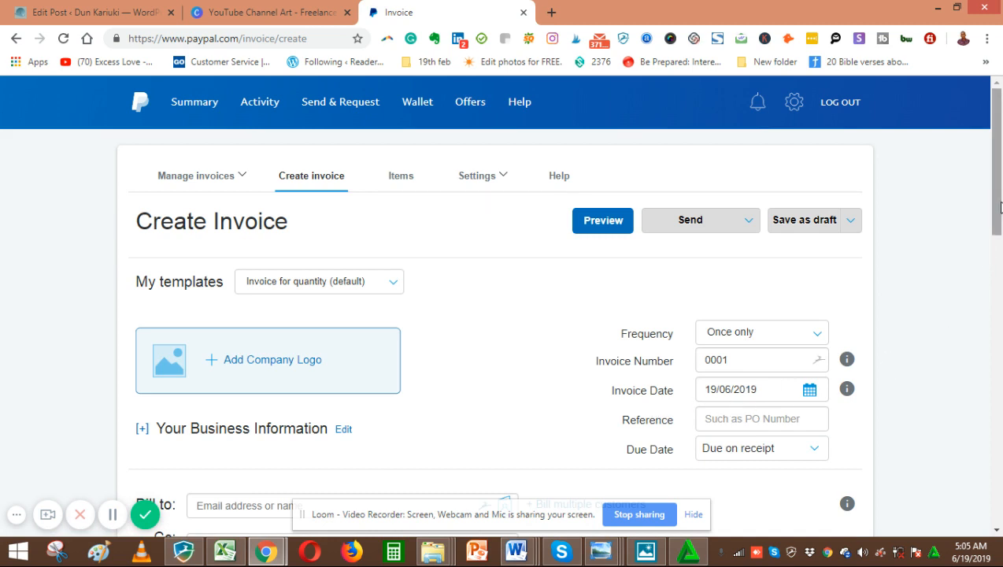
{"action": "scroll", "coordinate": [997, 236], "scroll_direction": "down", "scroll_amount": 1}
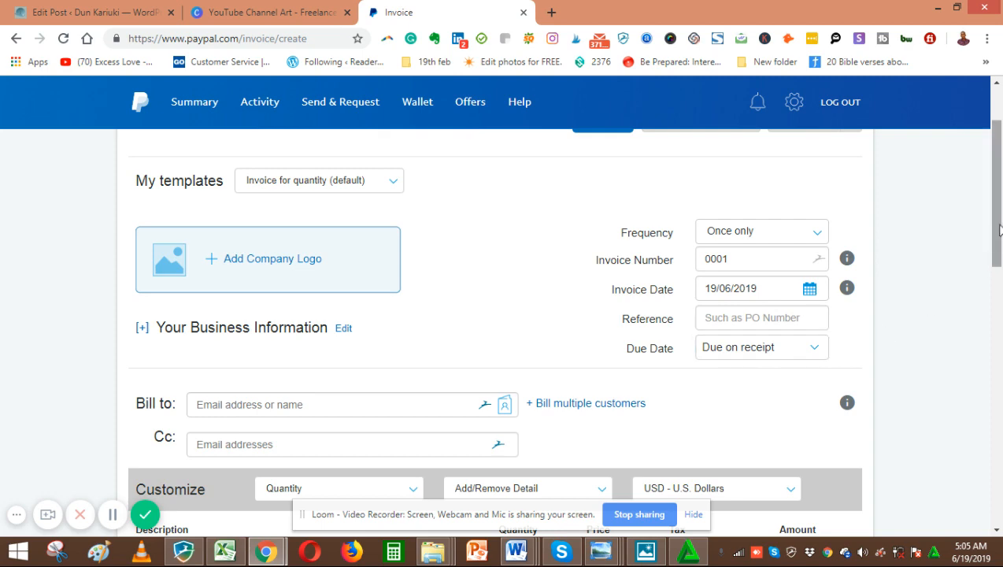
{"action": "scroll", "coordinate": [998, 236], "scroll_direction": "down", "scroll_amount": 2}
{"action": "scroll", "coordinate": [998, 248], "scroll_direction": "up", "scroll_amount": 1}
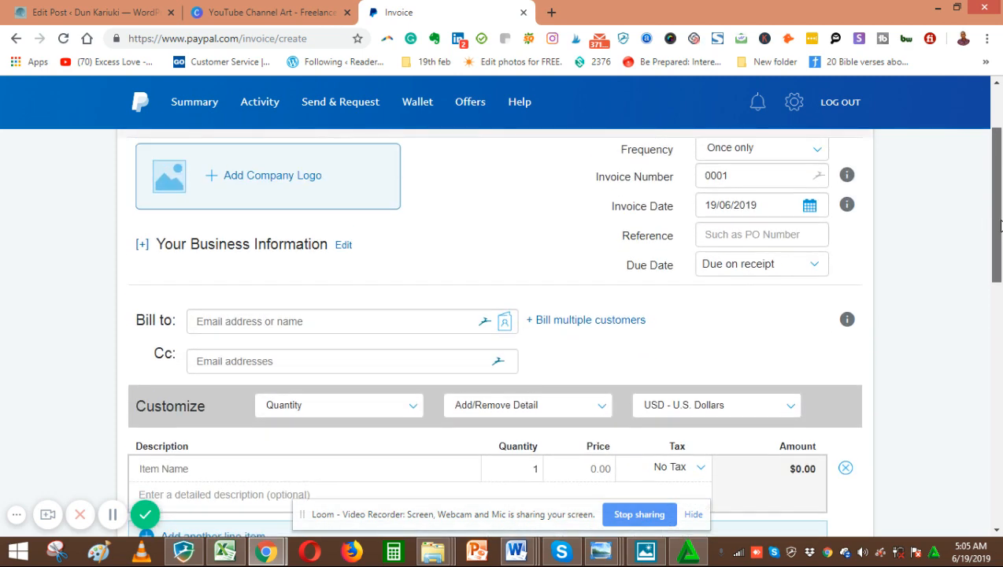
{"action": "left_click", "coordinate": [399, 321]}
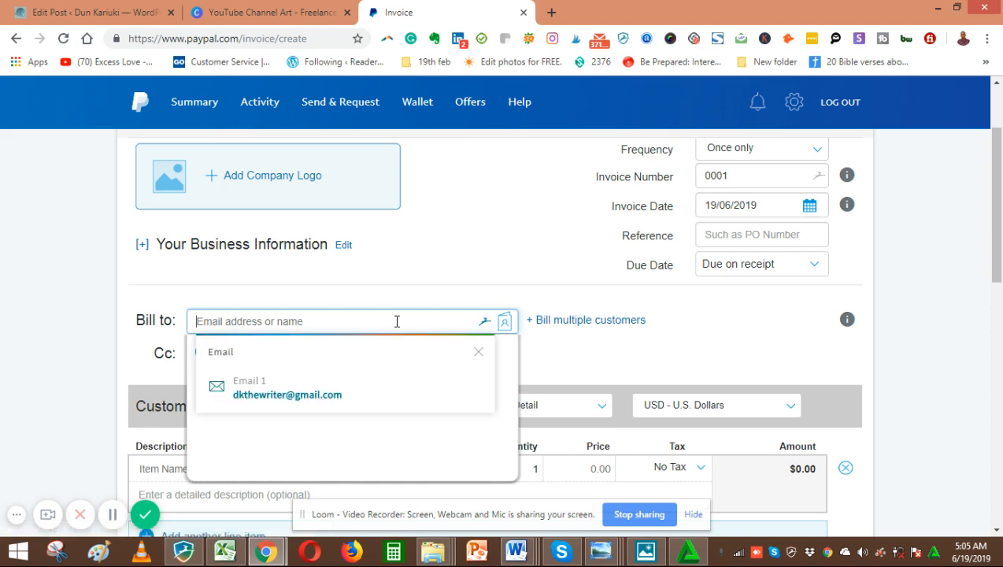
{"action": "type", "text": "est"}
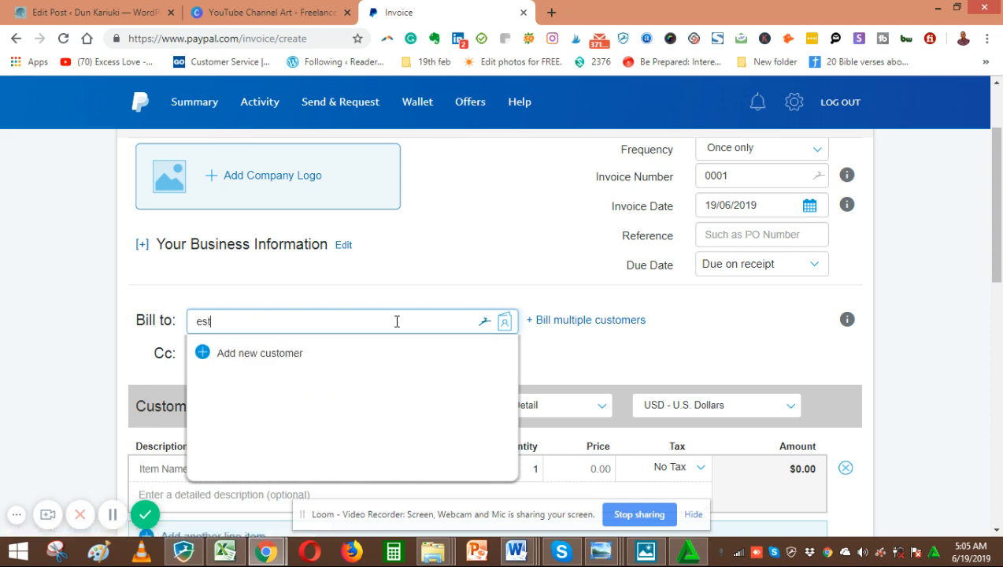
{"action": "type", "text": "herthe"}
{"action": "key", "text": "BackSpace"}
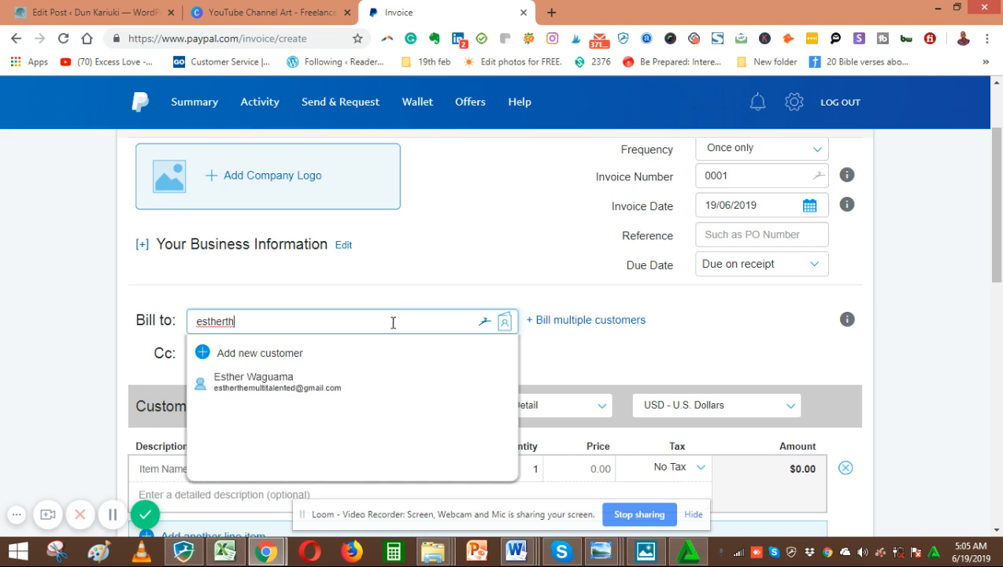
{"action": "left_click", "coordinate": [280, 384]}
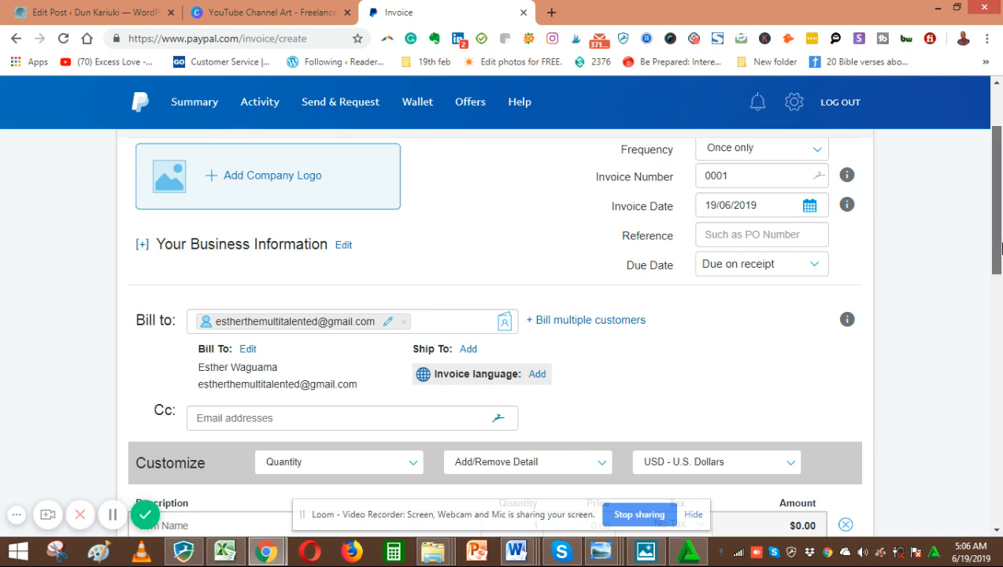
- Check which billing units are offered for the invoice's line items, keeping Quantity
{"action": "left_click_drag", "start_coordinate": [998, 250], "coordinate": [997, 317]}
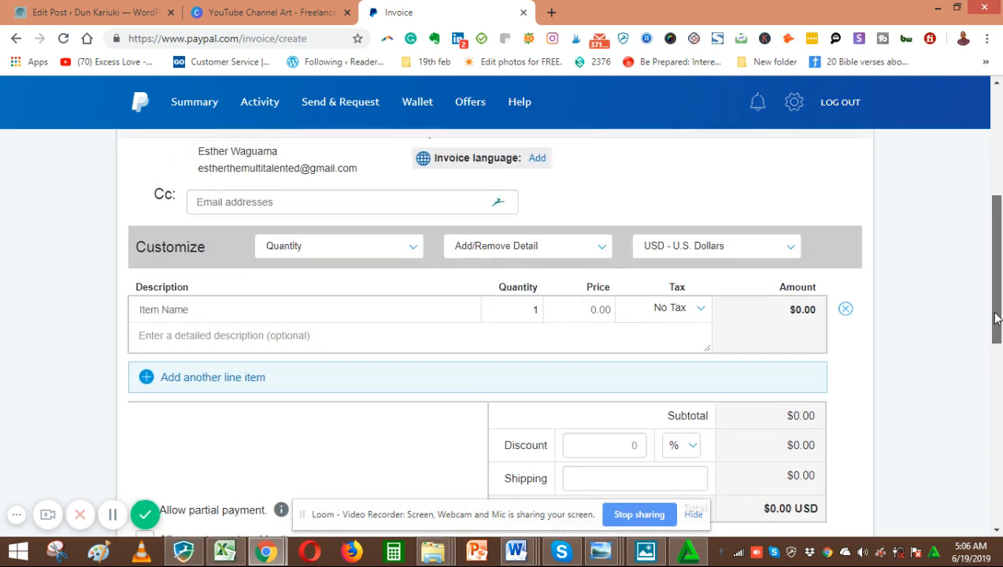
{"action": "left_click", "coordinate": [416, 251]}
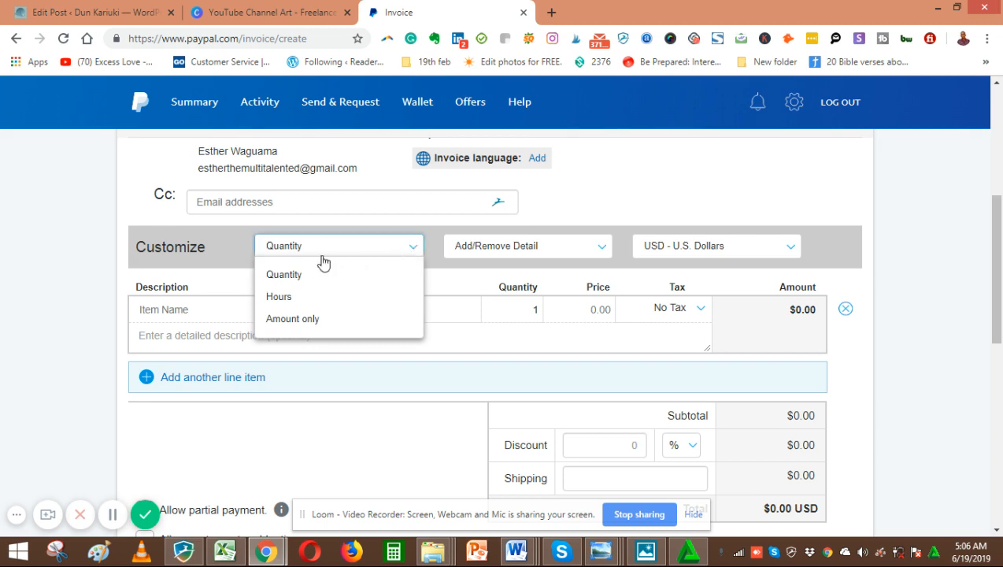
{"action": "left_click", "coordinate": [410, 248]}
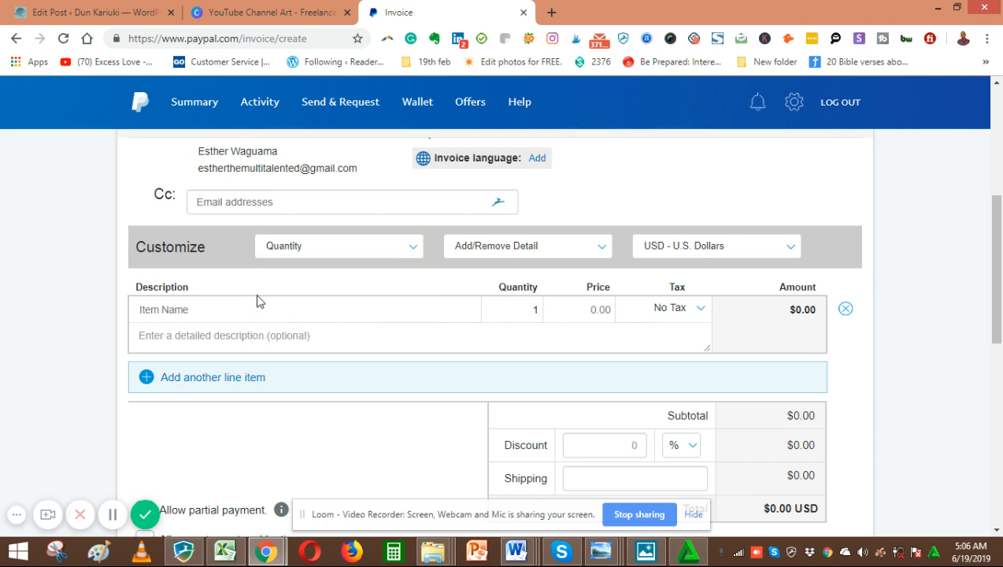
- Fill in the first invoice line item with the name "Content" and a price of 500
{"action": "left_click", "coordinate": [219, 310]}
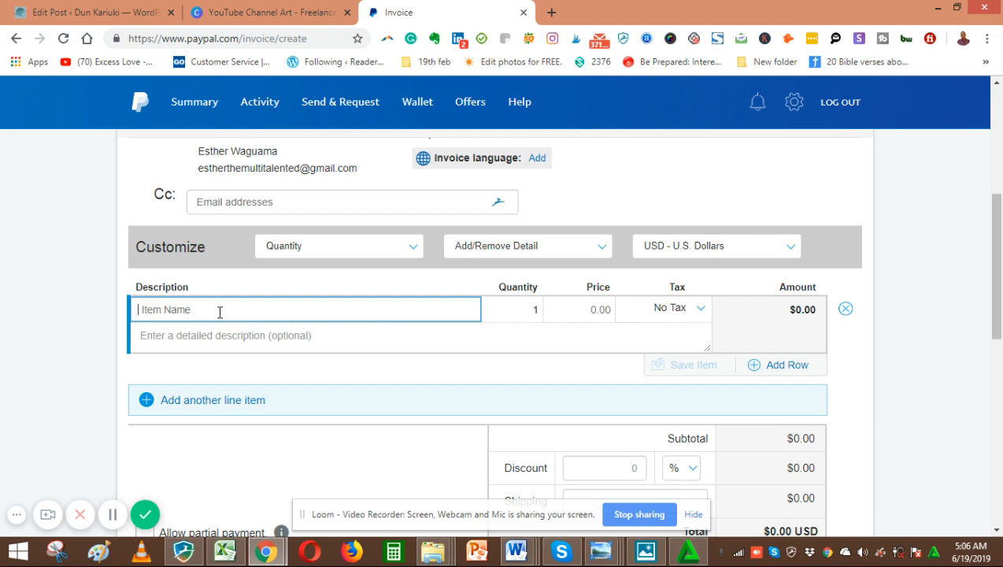
{"action": "type", "text": "a"}
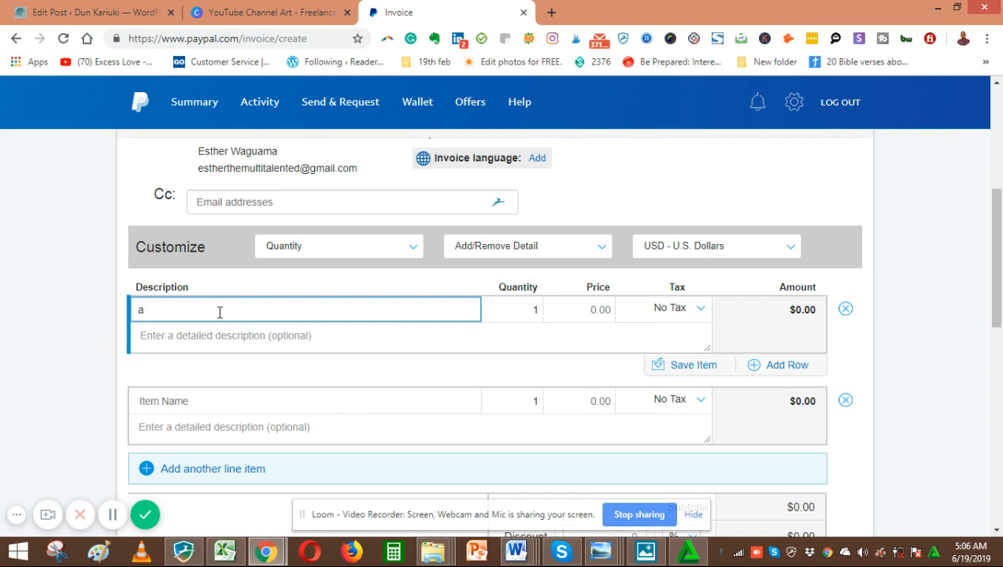
{"action": "key", "text": "BackSpace"}
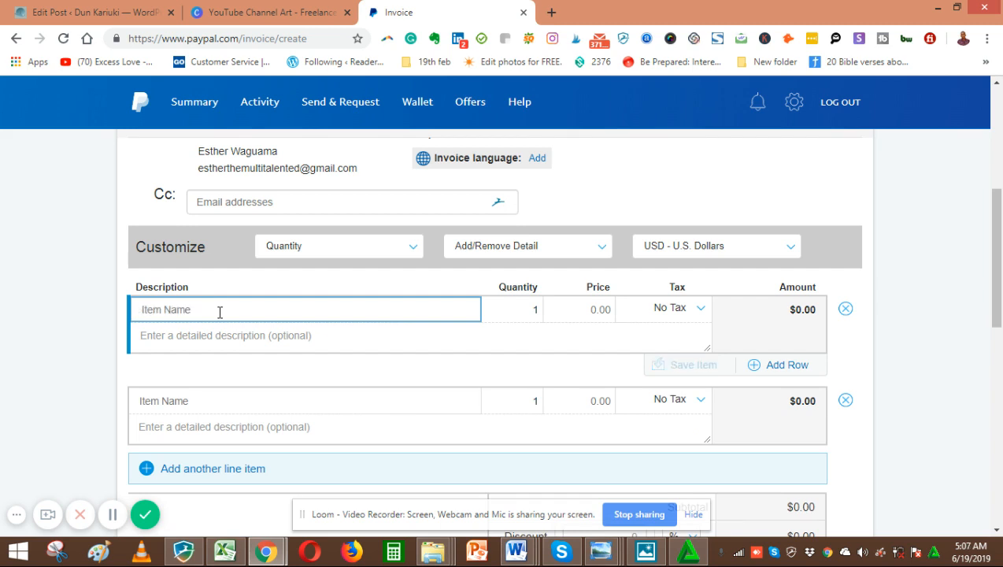
{"action": "type", "text": "C"}
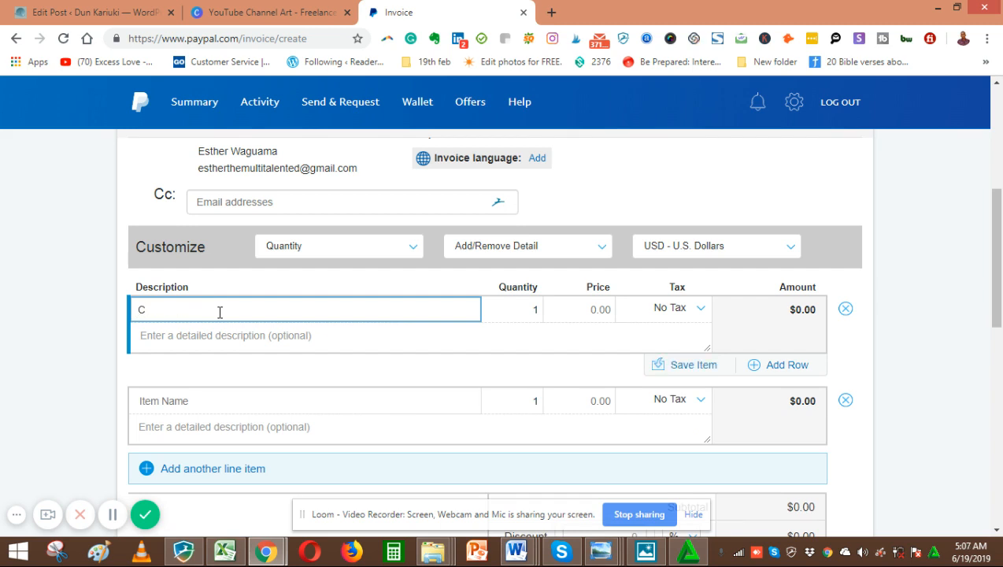
{"action": "type", "text": "onte"}
{"action": "type", "text": "nrt"}
{"action": "key", "text": "BackSpace"}
{"action": "key", "text": "BackSpace"}
{"action": "type", "text": "t"}
{"action": "left_click", "coordinate": [232, 339]}
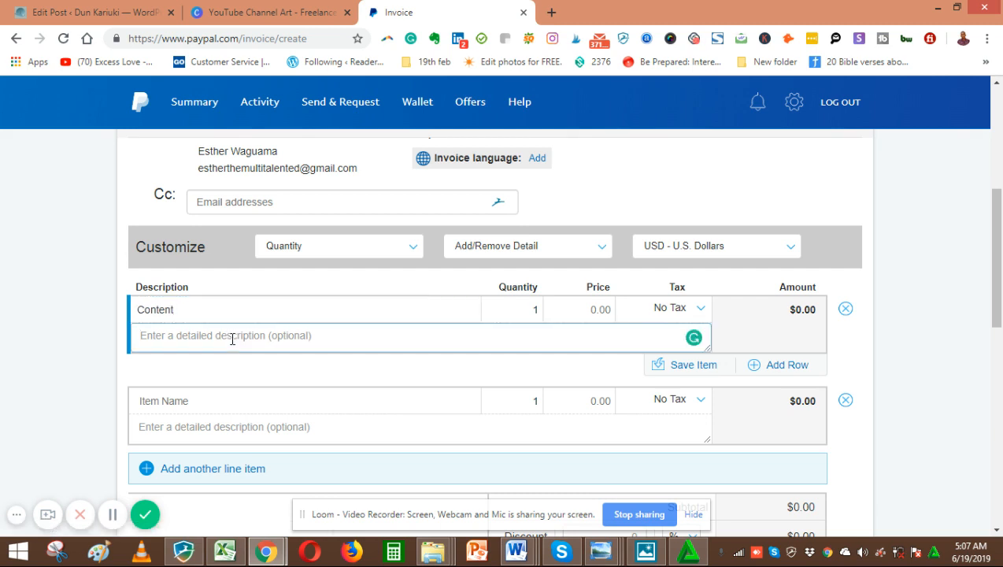
{"action": "left_click", "coordinate": [614, 309]}
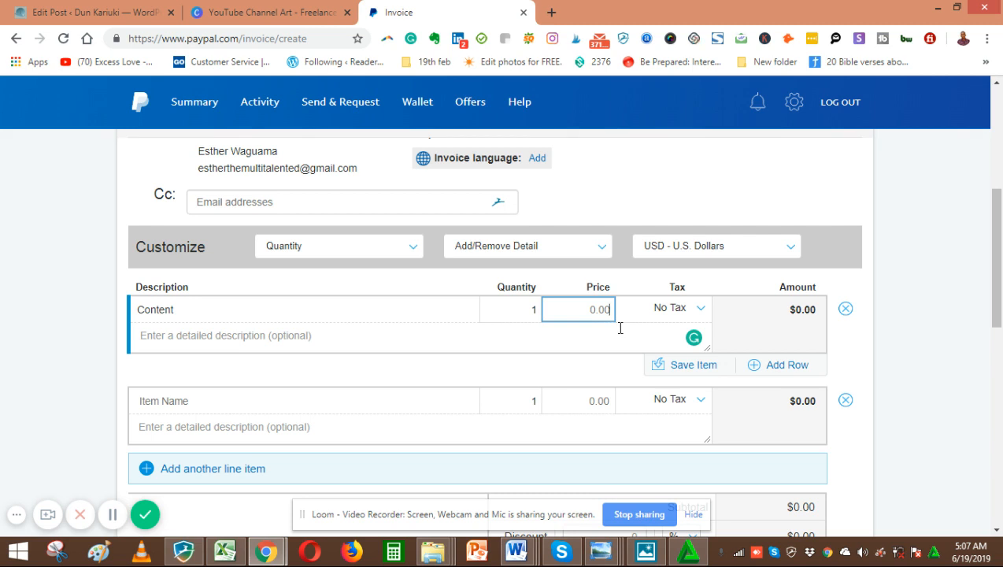
{"action": "type", "text": "500"}
- Add the note to recipient "Thank you for the Assignment!" to the invoice
{"action": "left_click_drag", "start_coordinate": [997, 256], "coordinate": [1000, 335]}
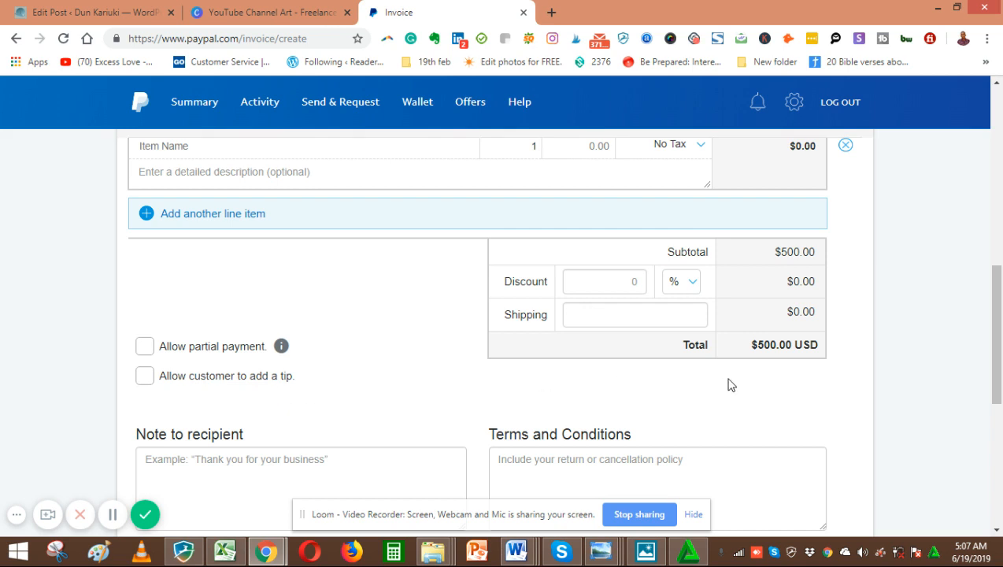
{"action": "left_click_drag", "start_coordinate": [996, 303], "coordinate": [997, 368]}
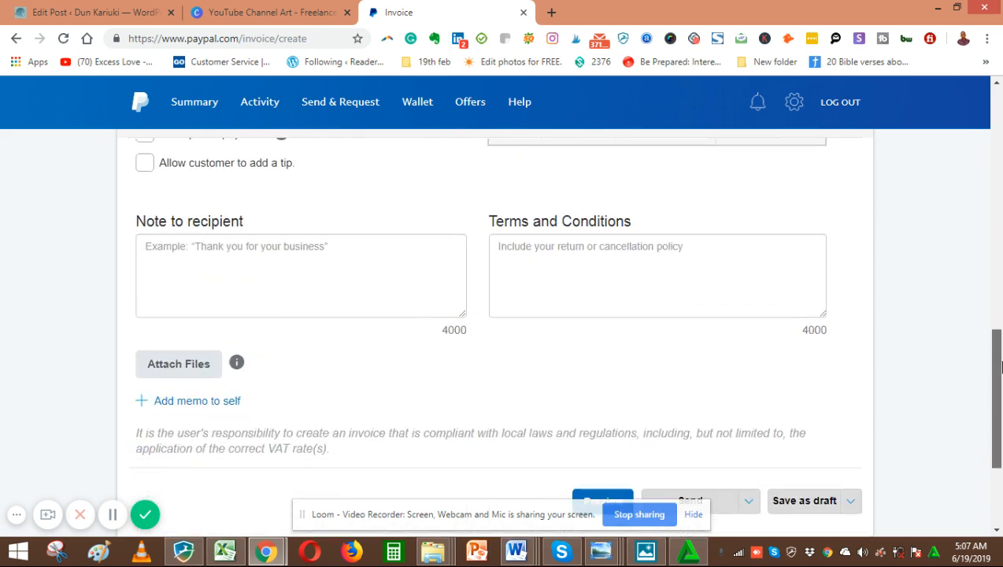
{"action": "left_click", "coordinate": [205, 254]}
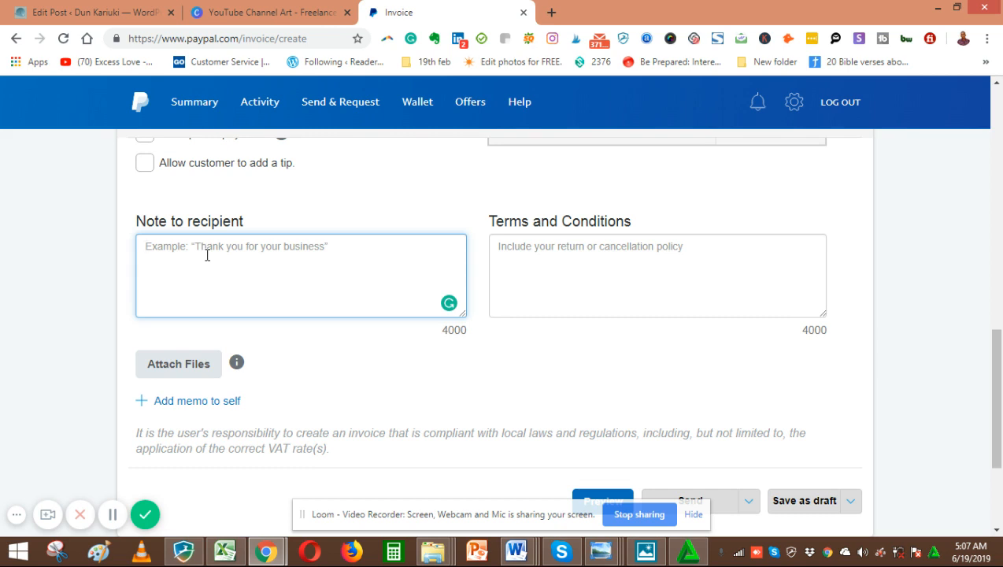
{"action": "type", "text": "Than"}
{"action": "key", "text": "BackSpace"}
{"action": "key", "text": "BackSpace"}
{"action": "key", "text": "BackSpace"}
{"action": "key", "text": "BackSpace"}
{"action": "type", "text": "T"}
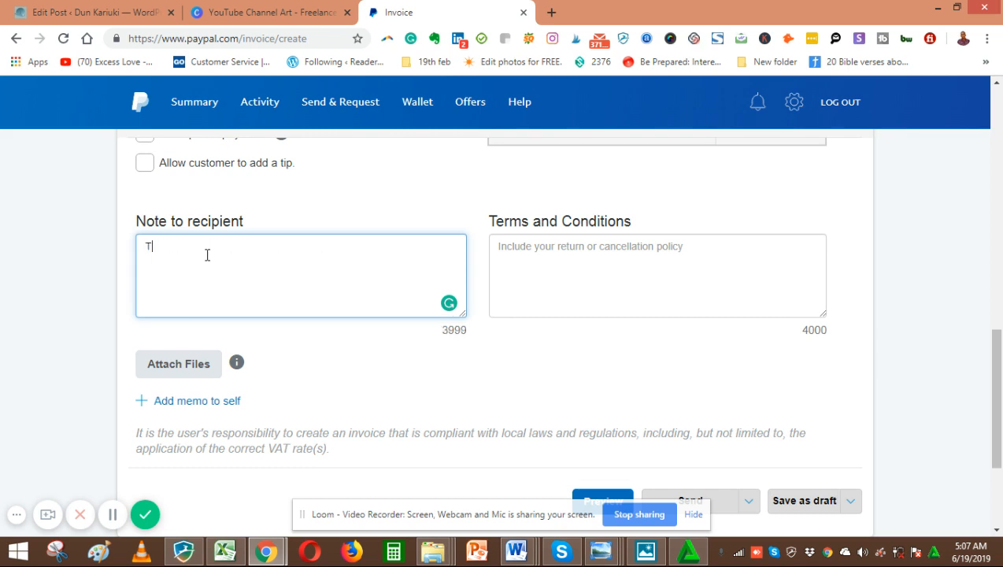
{"action": "type", "text": "hank you for the PAssignm"}
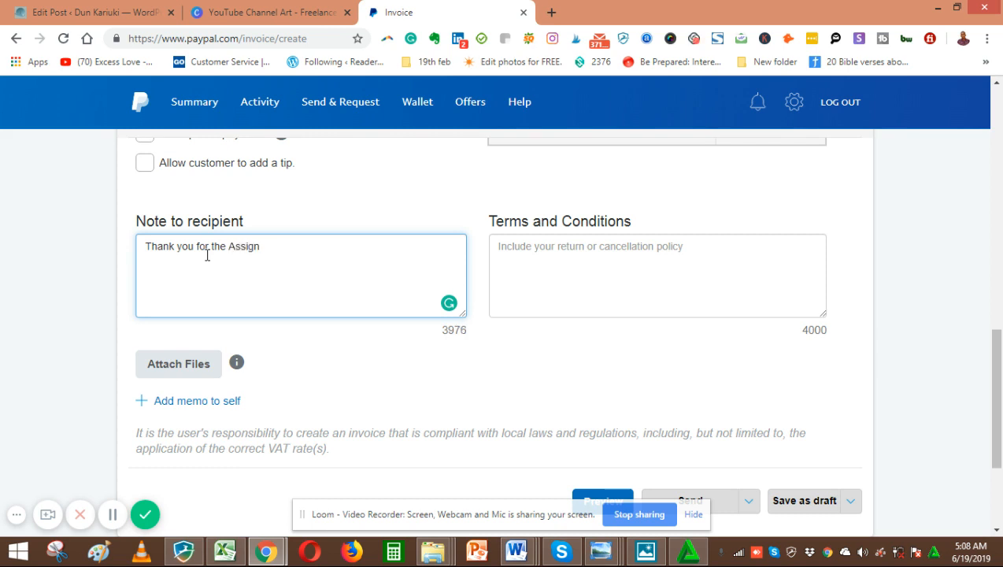
{"action": "type", "text": "ment!"}
- Review the invoice form from the line item amount and totals to the note, due date, logo area and billing details
{"action": "left_click_drag", "start_coordinate": [997, 364], "coordinate": [989, 245]}
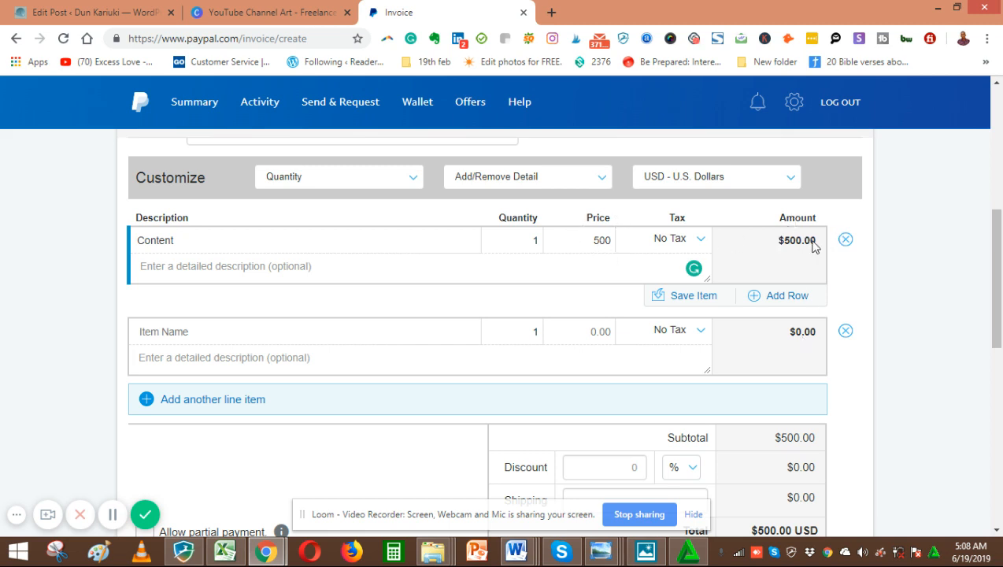
{"action": "left_click_drag", "start_coordinate": [998, 284], "coordinate": [1001, 340]}
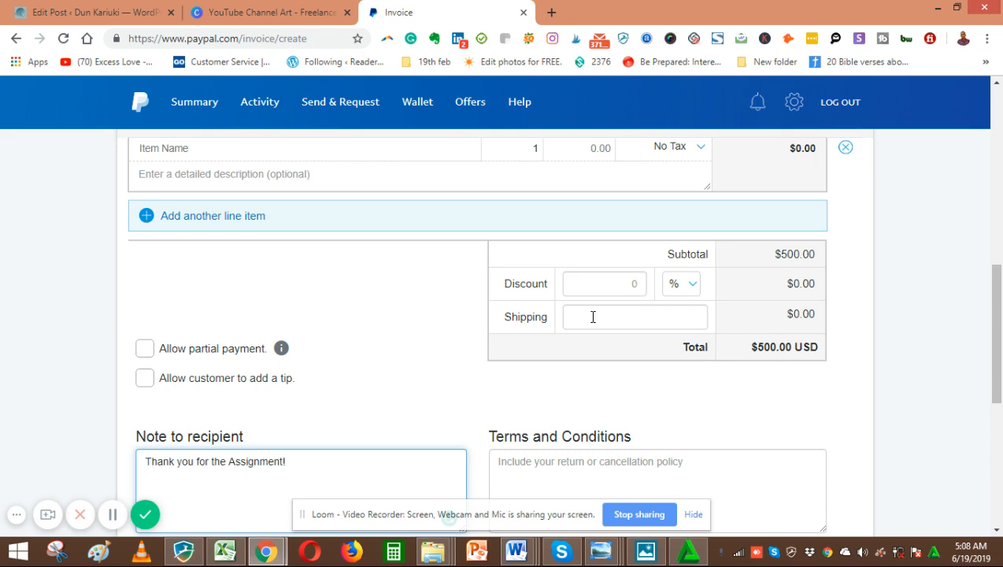
{"action": "left_click_drag", "start_coordinate": [1001, 328], "coordinate": [993, 400]}
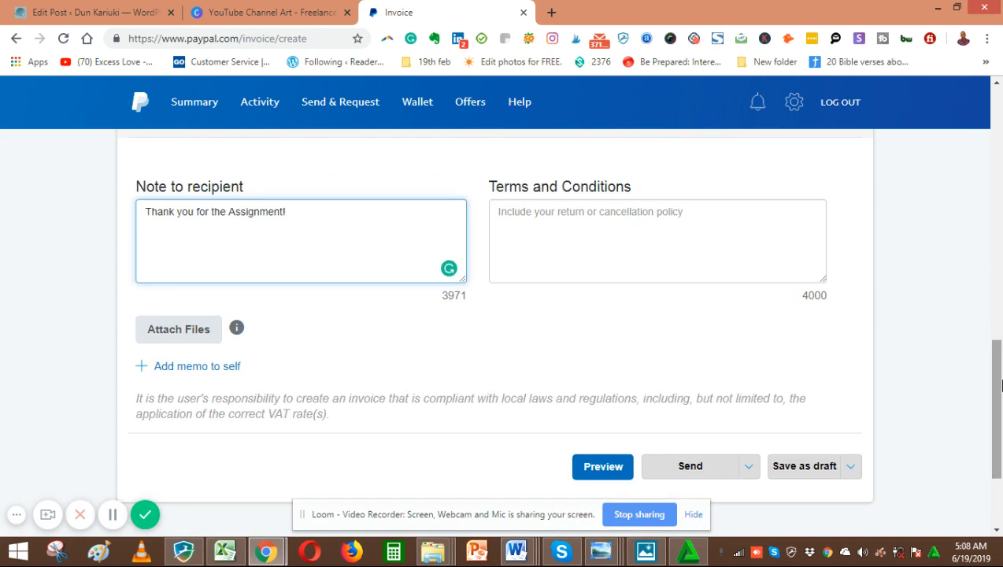
{"action": "left_click_drag", "start_coordinate": [994, 404], "coordinate": [989, 168]}
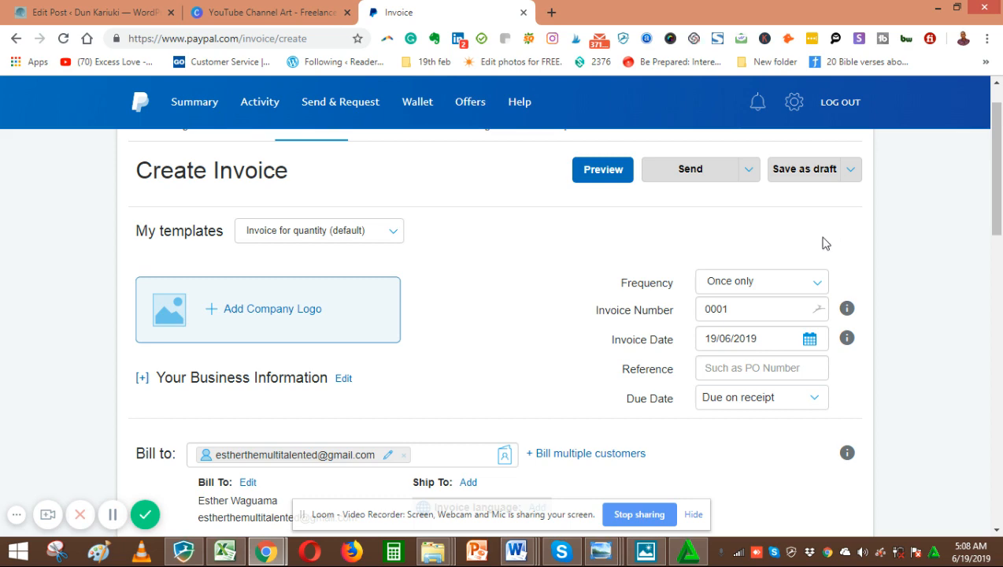
{"action": "left_click_drag", "start_coordinate": [997, 202], "coordinate": [996, 236]}
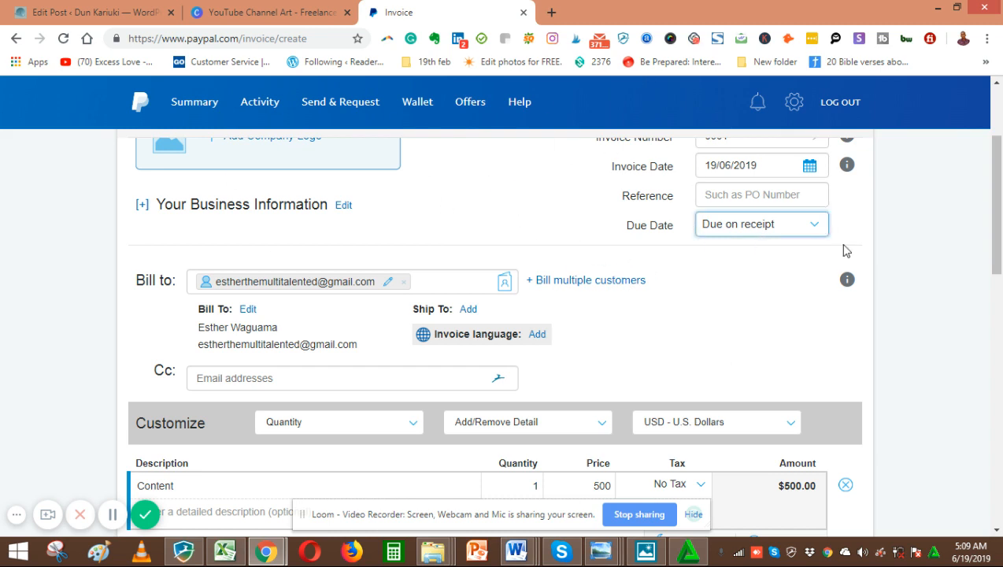
{"action": "left_click_drag", "start_coordinate": [996, 234], "coordinate": [996, 185]}
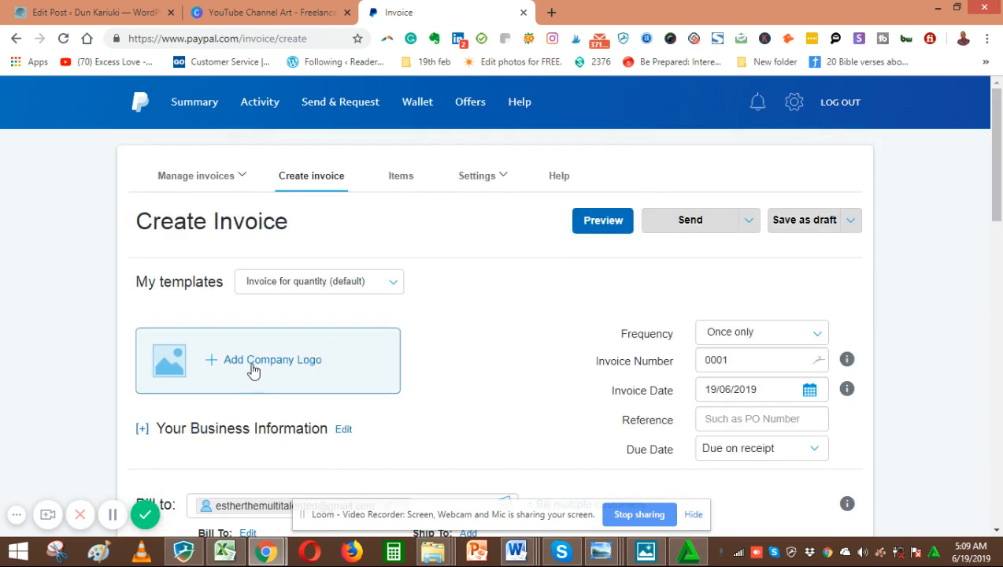
{"action": "scroll", "coordinate": [275, 362], "scroll_direction": "down", "scroll_amount": 2}
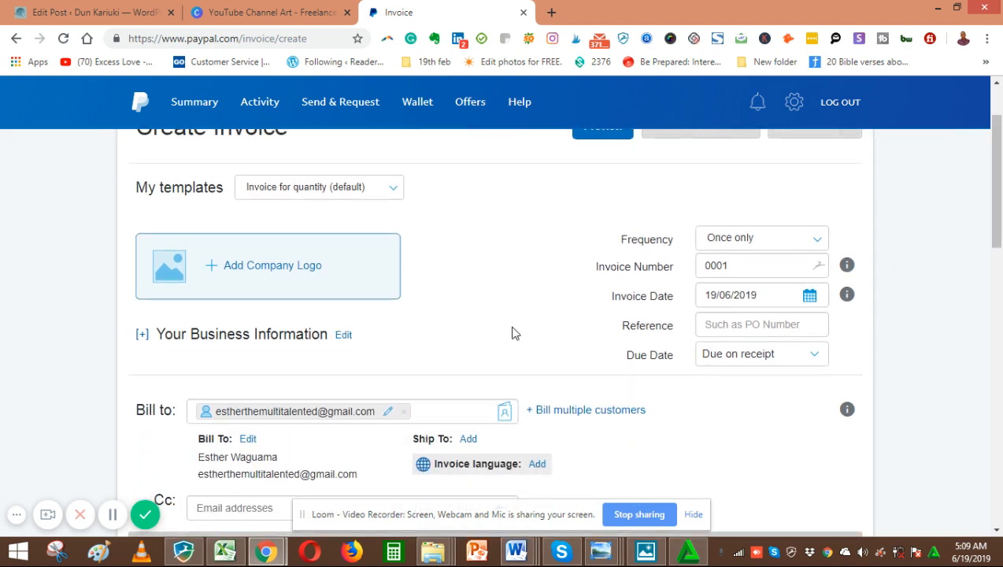
{"action": "scroll", "coordinate": [992, 181], "scroll_direction": "up", "scroll_amount": 2}
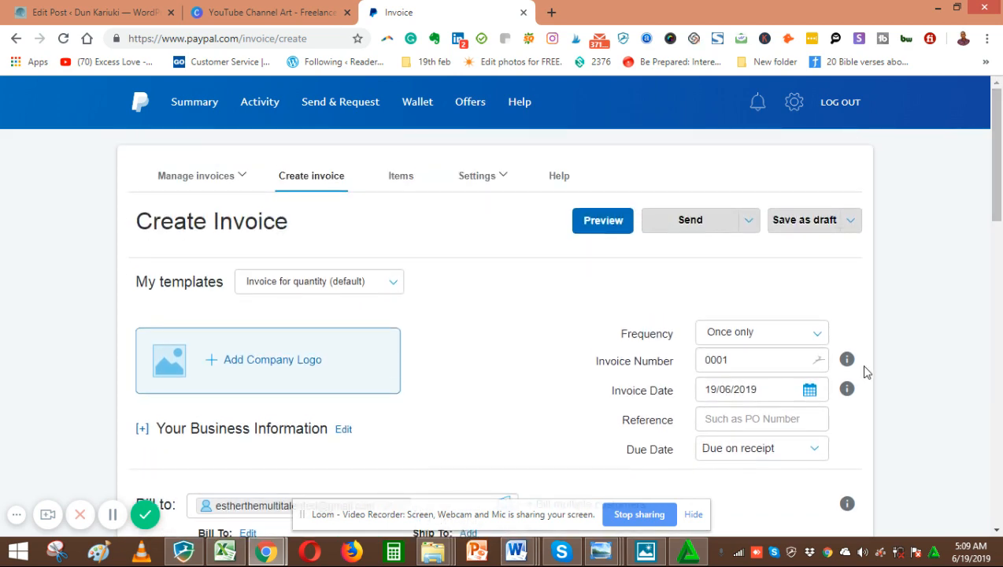
- Preview the invoice and check its dates, amount due, billed customer and line items
{"action": "left_click_drag", "start_coordinate": [995, 206], "coordinate": [999, 457]}
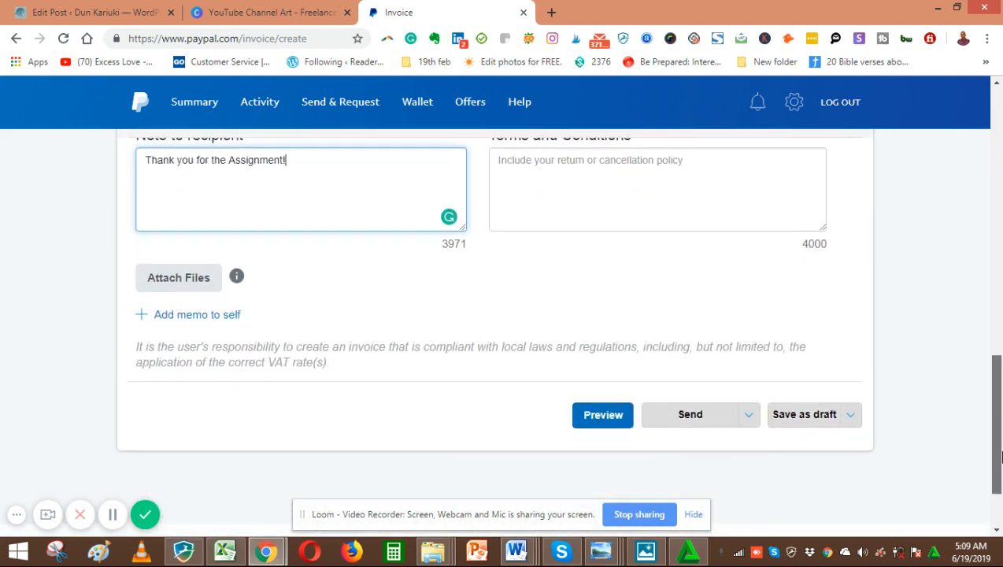
{"action": "left_click", "coordinate": [606, 416]}
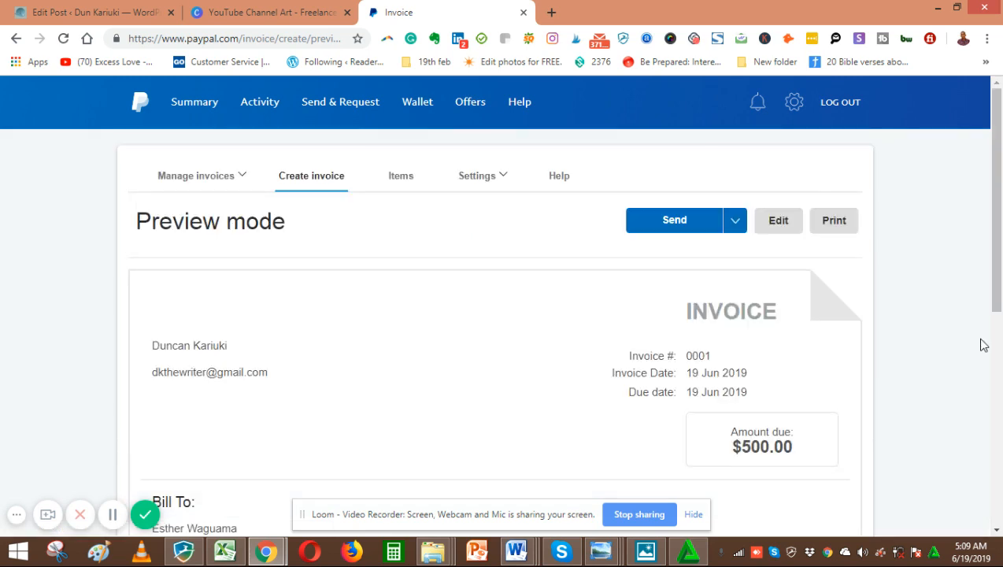
{"action": "left_click_drag", "start_coordinate": [997, 282], "coordinate": [1001, 362]}
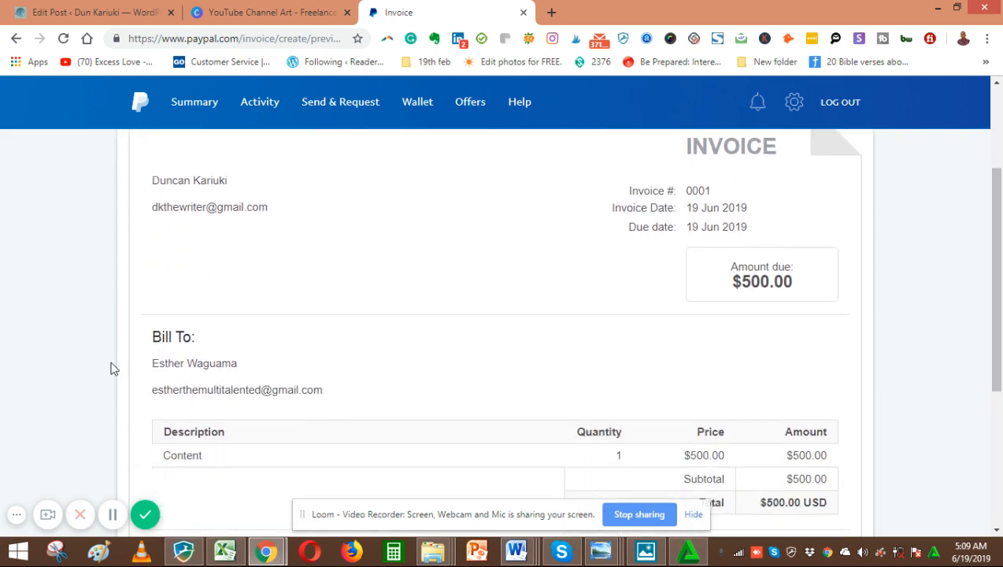
{"action": "scroll", "coordinate": [630, 314], "scroll_direction": "up", "scroll_amount": 1}
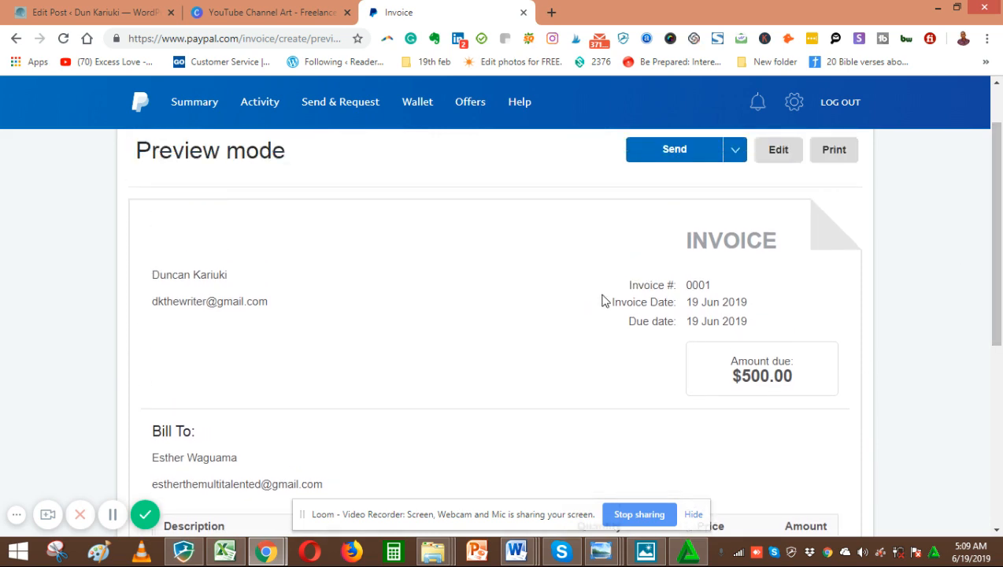
{"action": "left_click_drag", "start_coordinate": [995, 262], "coordinate": [968, 201]}
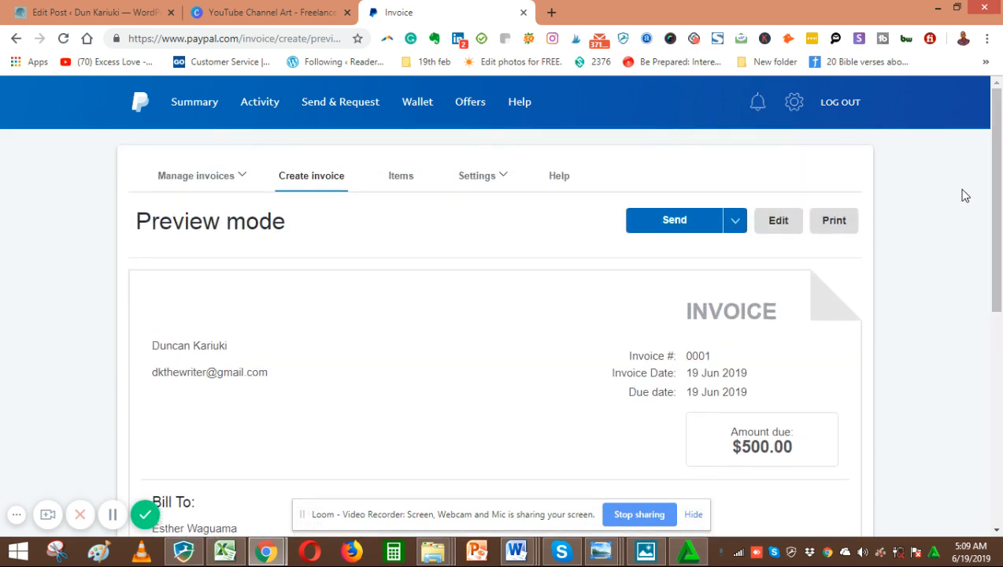
- View the saved invoice items and check which invoice settings are offered
{"action": "left_click", "coordinate": [402, 176]}
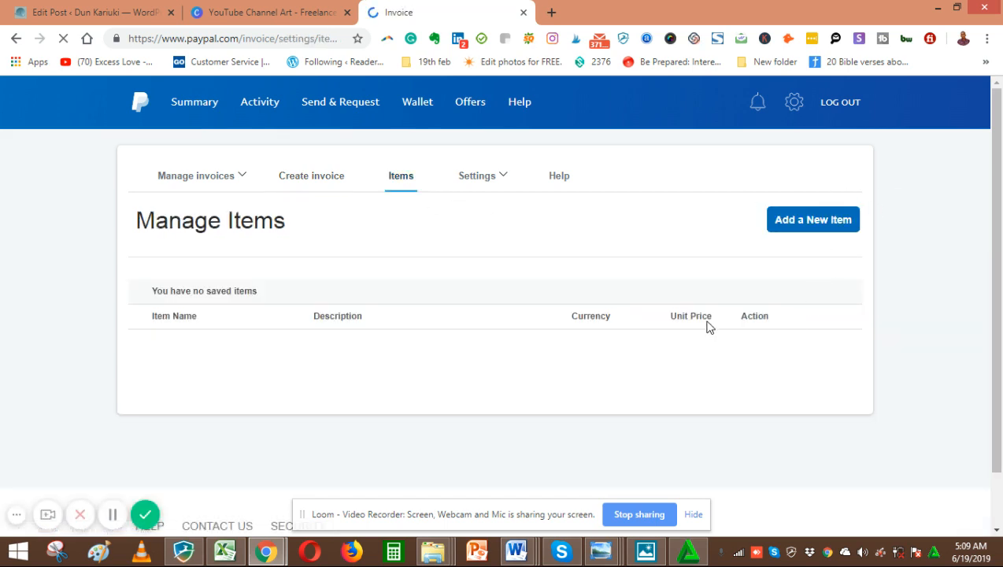
{"action": "scroll", "coordinate": [1001, 175], "scroll_direction": "down", "scroll_amount": 1}
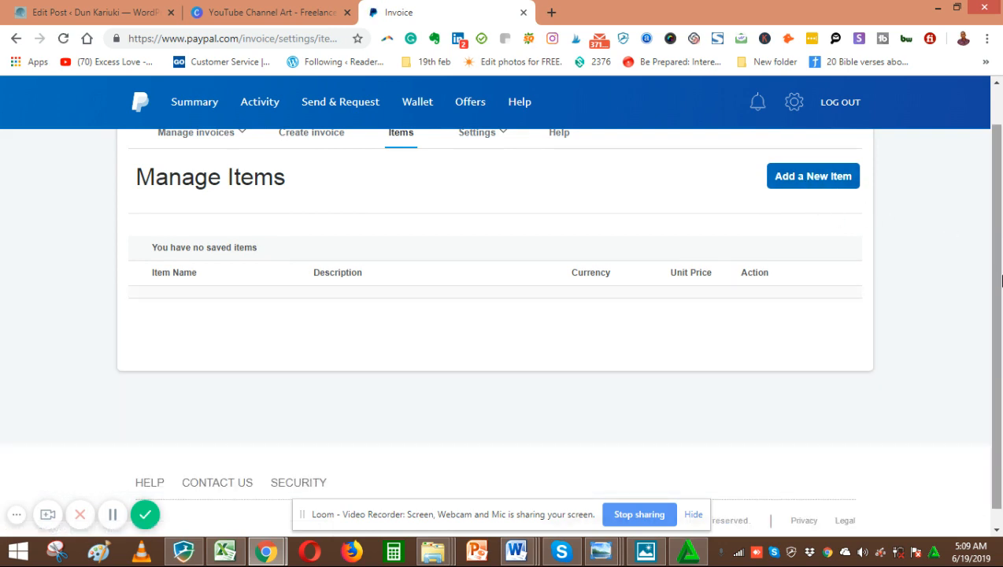
{"action": "scroll", "coordinate": [1002, 281], "scroll_direction": "up", "scroll_amount": 1}
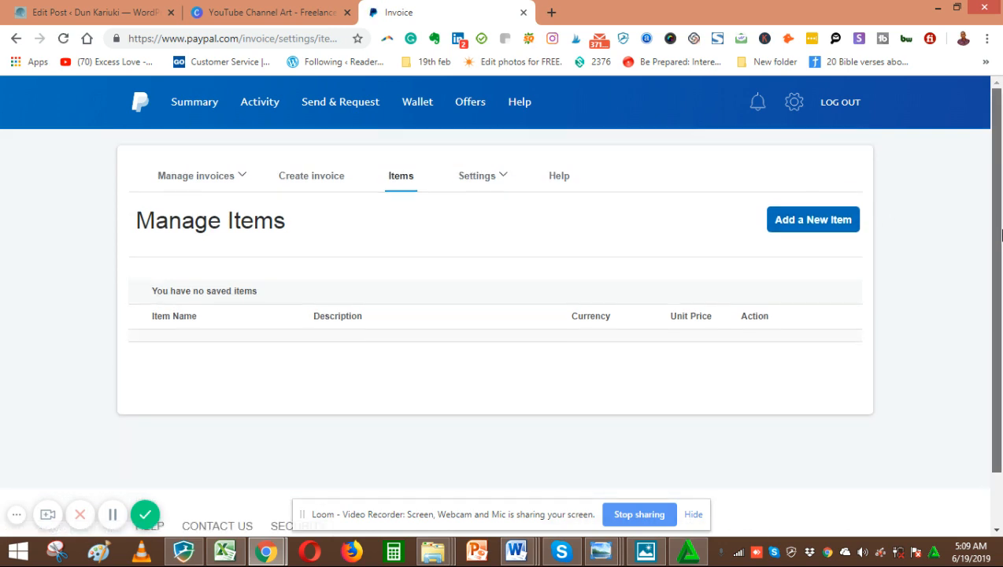
{"action": "left_click", "coordinate": [504, 178]}
{"action": "left_click", "coordinate": [505, 178]}
{"action": "left_click", "coordinate": [506, 185]}
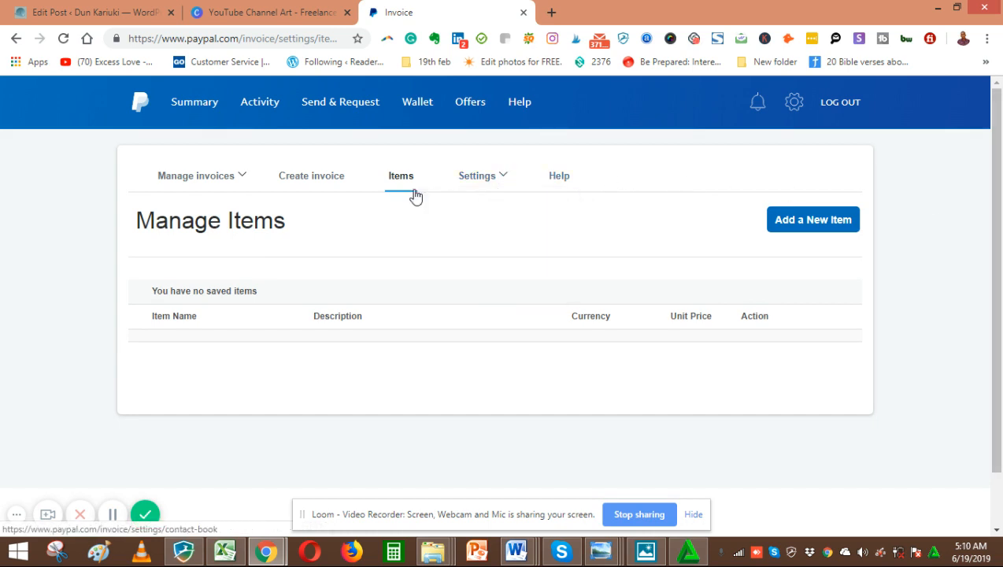
- Start a new invoice and check the options offered for sending it and saving it
{"action": "left_click", "coordinate": [324, 179]}
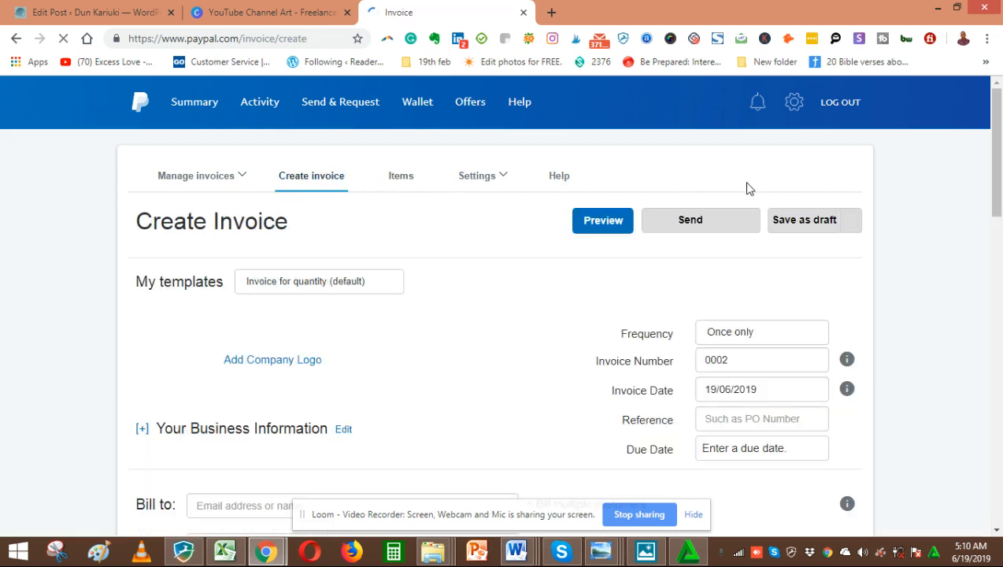
{"action": "left_click_drag", "start_coordinate": [996, 193], "coordinate": [1001, 425]}
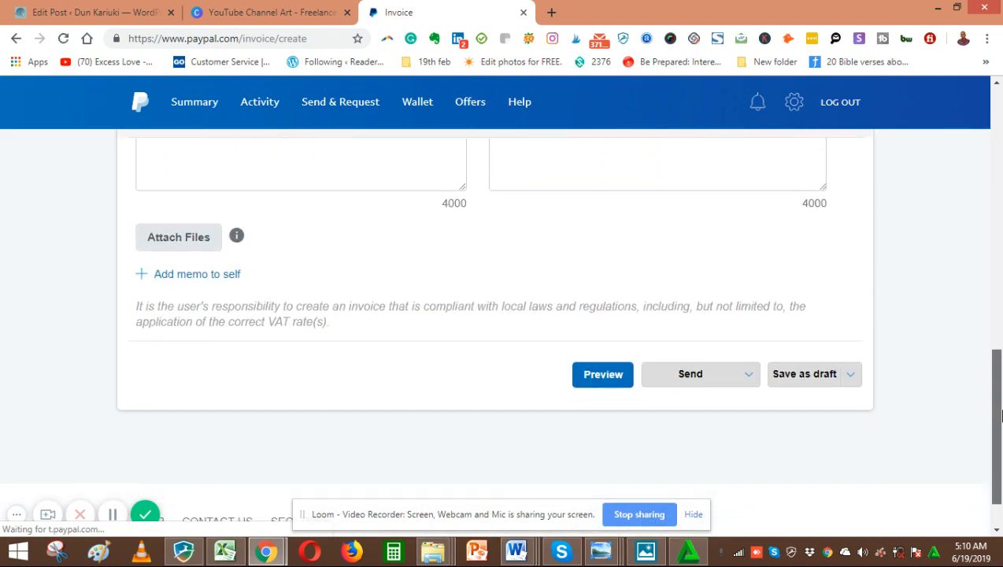
{"action": "left_click", "coordinate": [730, 376]}
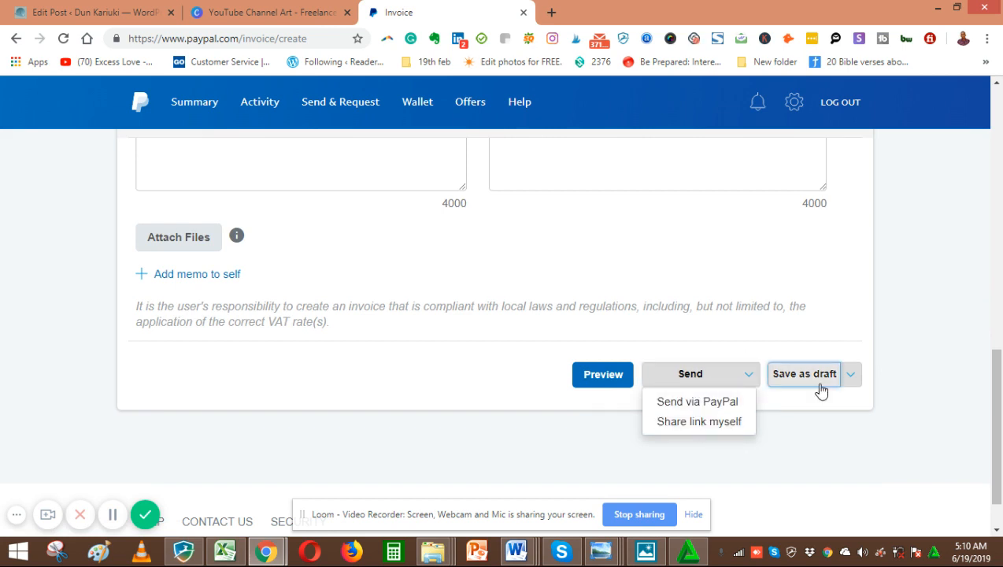
{"action": "left_click", "coordinate": [846, 377]}
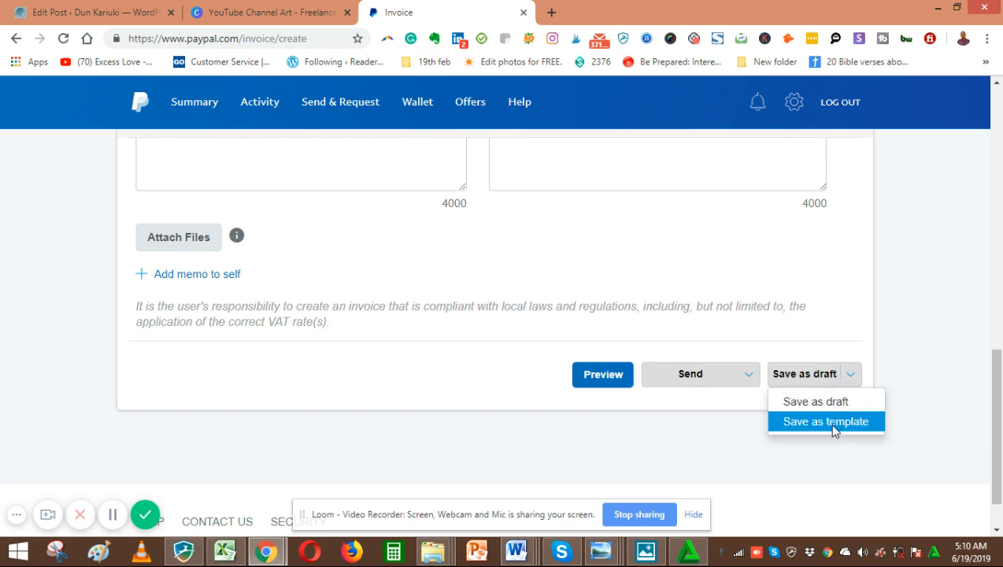
{"action": "left_click", "coordinate": [726, 378]}
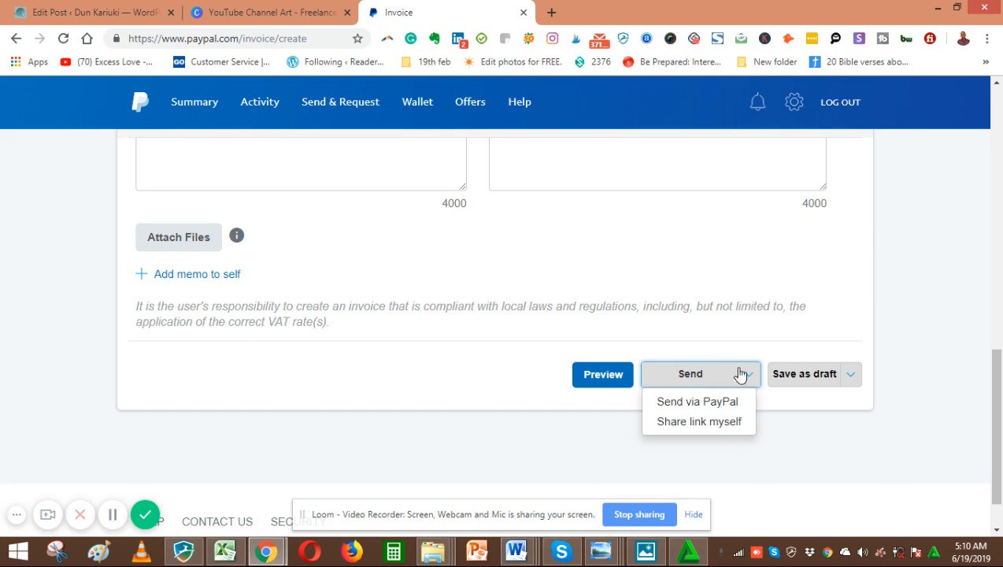
{"action": "left_click_drag", "start_coordinate": [997, 394], "coordinate": [1001, 433]}
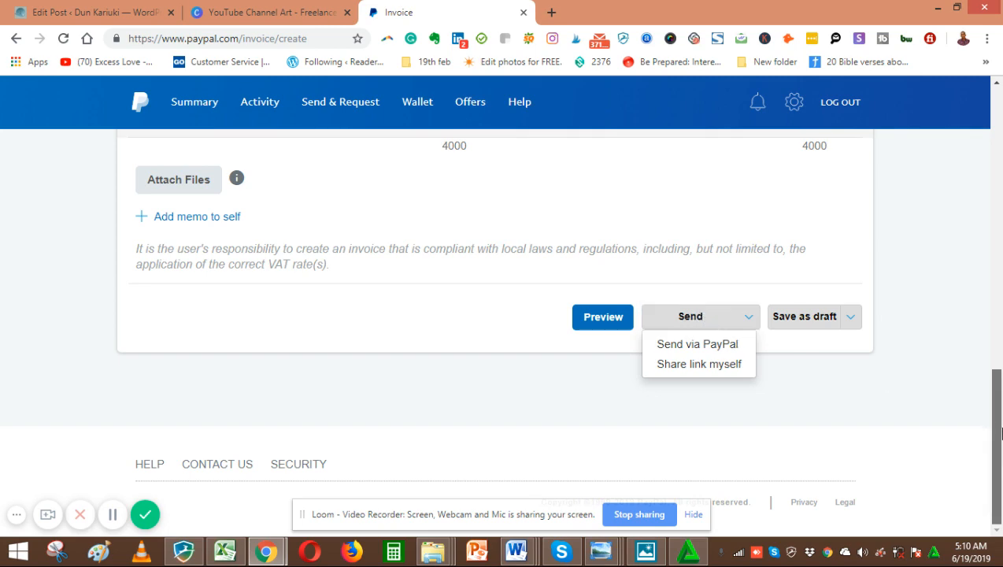
- Set the price of the new invoice's first line item to 500
{"action": "left_click_drag", "start_coordinate": [996, 438], "coordinate": [953, 171]}
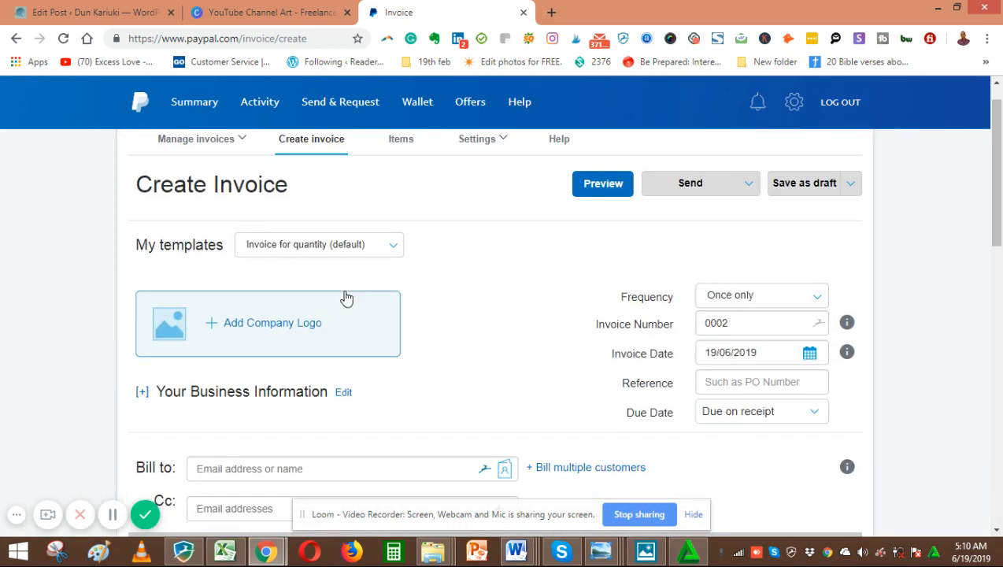
{"action": "left_click_drag", "start_coordinate": [996, 206], "coordinate": [995, 285]}
{"action": "left_click", "coordinate": [610, 315]}
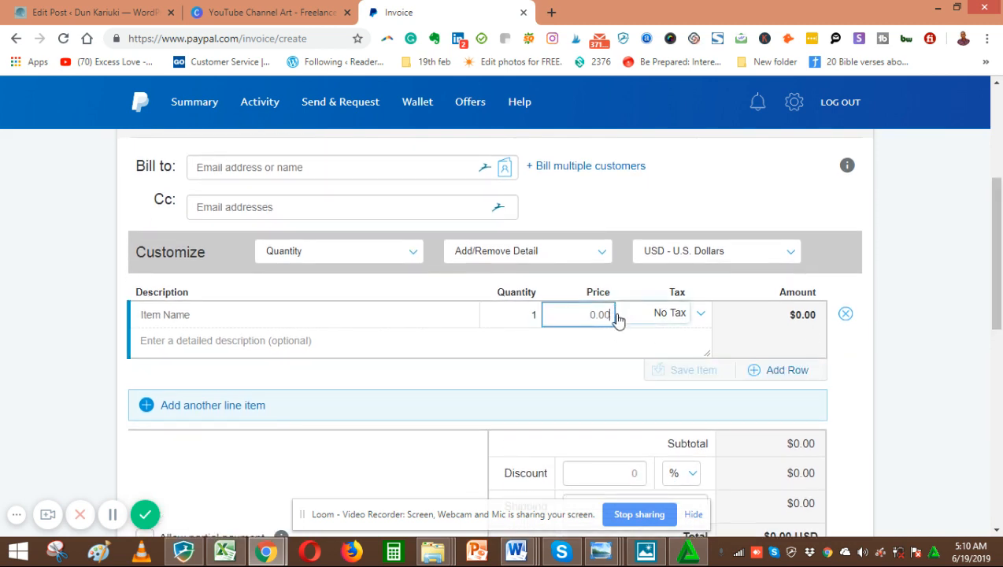
{"action": "type", "text": "500"}
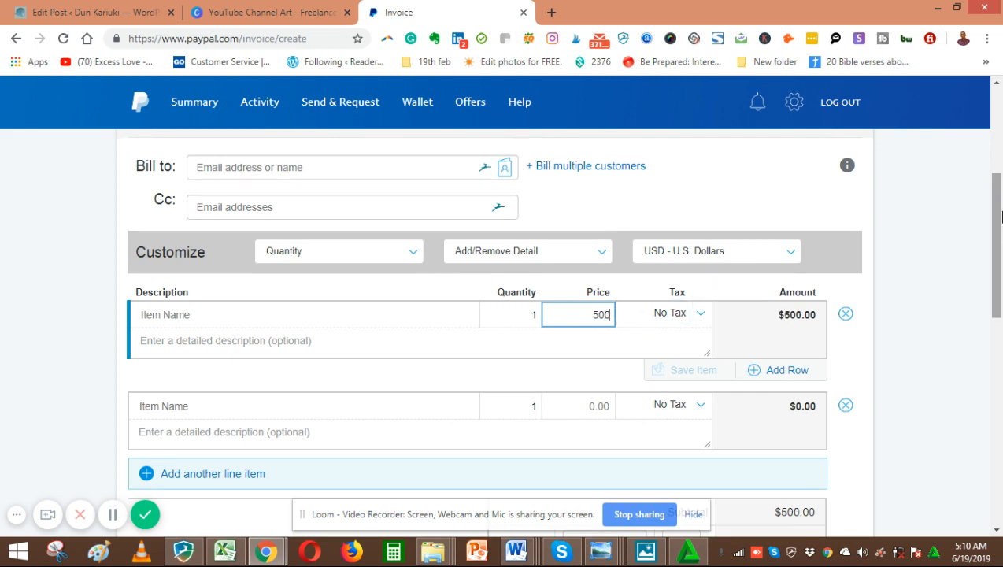
- Enter "Thank you for the assignment!" as the new invoice's note to recipient
{"action": "left_click_drag", "start_coordinate": [996, 214], "coordinate": [998, 354]}
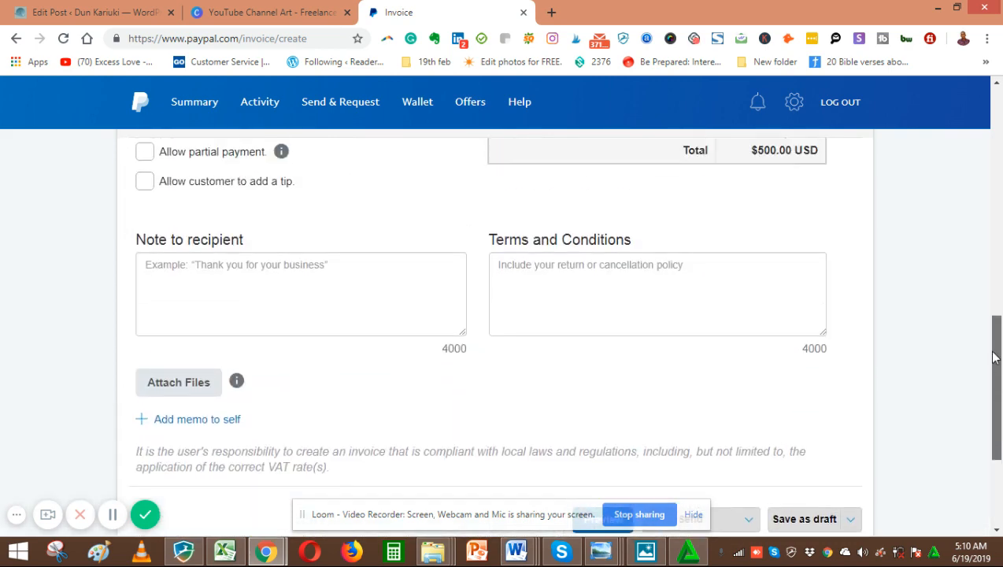
{"action": "left_click", "coordinate": [327, 281]}
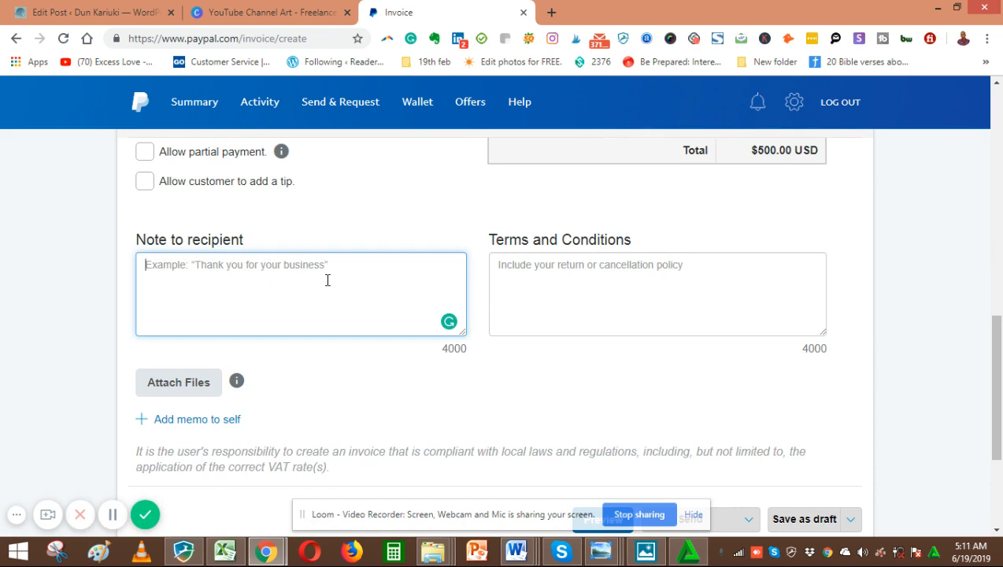
{"action": "type", "text": "Thank yo"}
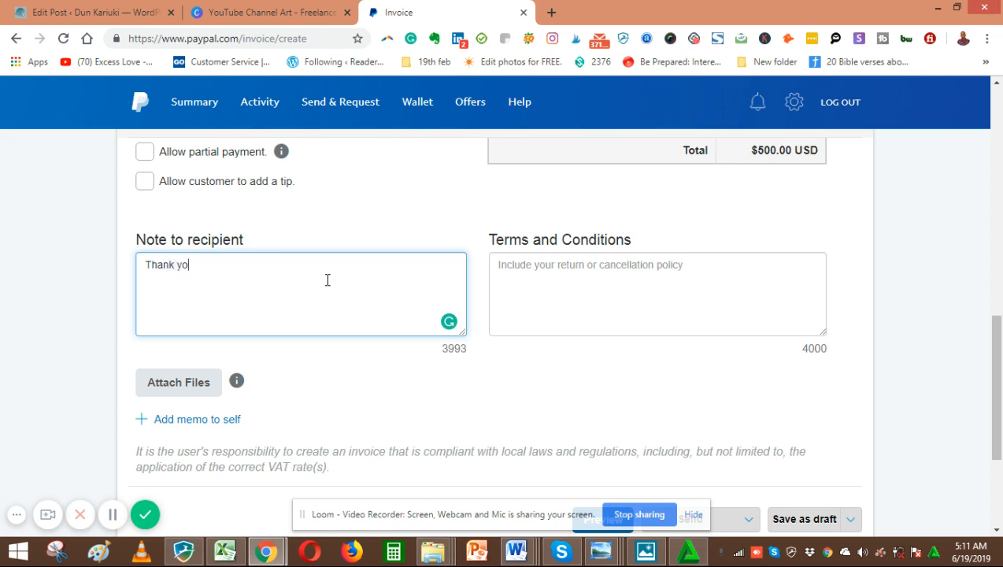
{"action": "type", "text": "u for "}
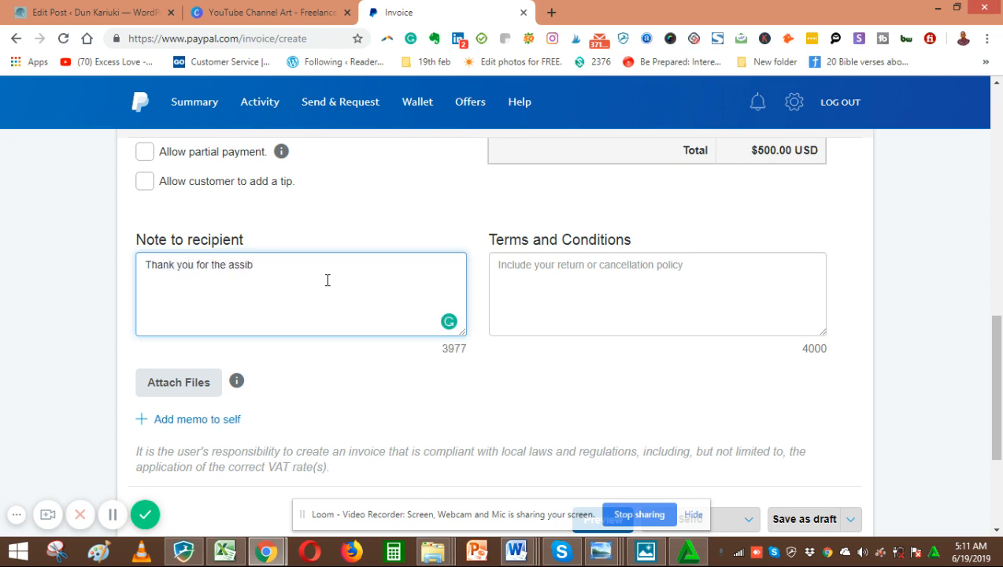
{"action": "type", "text": "the assignment!"}
- Review the new invoice's totals, its sending options and its header details
{"action": "left_click_drag", "start_coordinate": [1001, 386], "coordinate": [955, 327]}
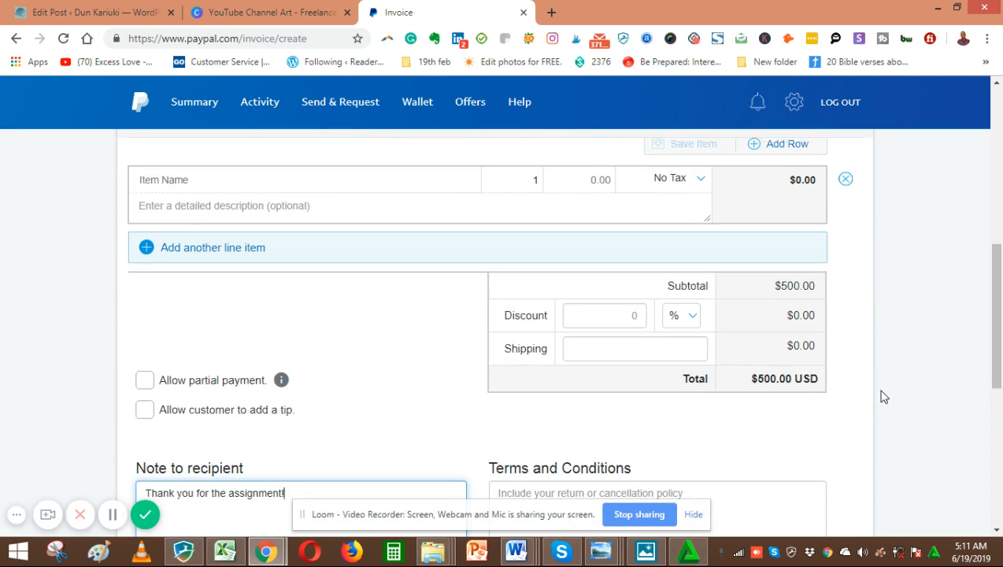
{"action": "left_click_drag", "start_coordinate": [993, 354], "coordinate": [993, 466]}
{"action": "left_click", "coordinate": [666, 388]}
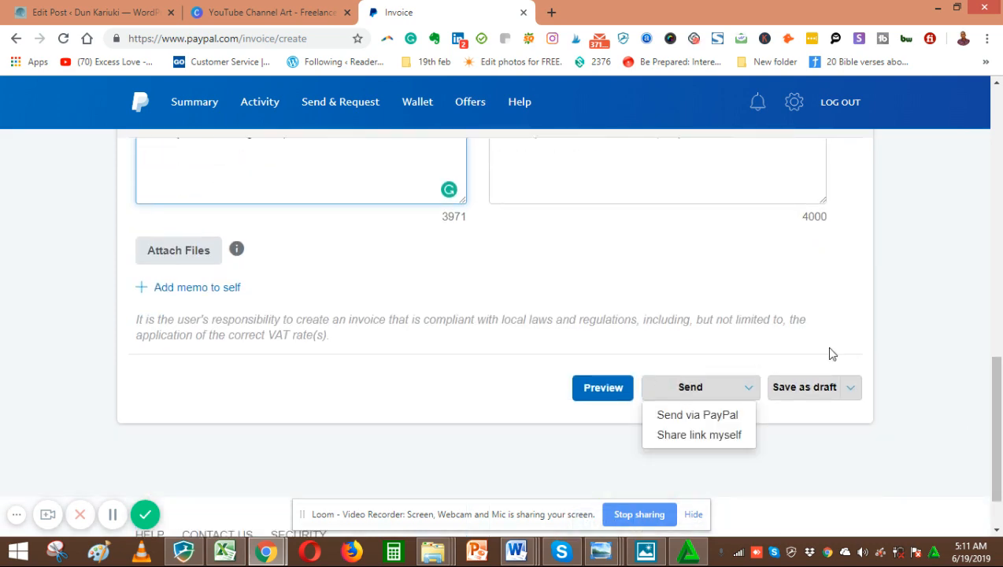
{"action": "left_click", "coordinate": [901, 326]}
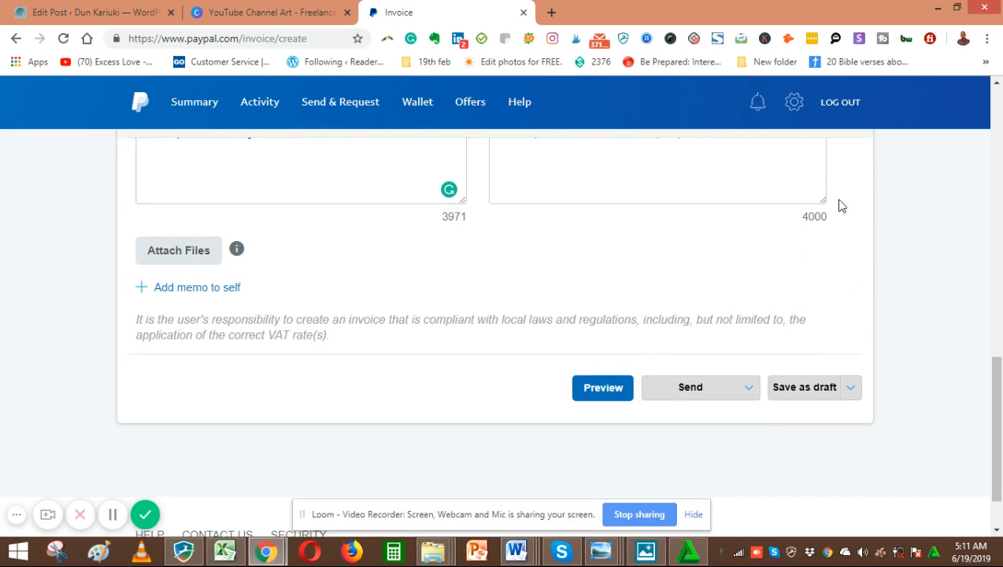
{"action": "left_click_drag", "start_coordinate": [1000, 361], "coordinate": [979, 231]}
{"action": "left_click_drag", "start_coordinate": [996, 292], "coordinate": [990, 227]}
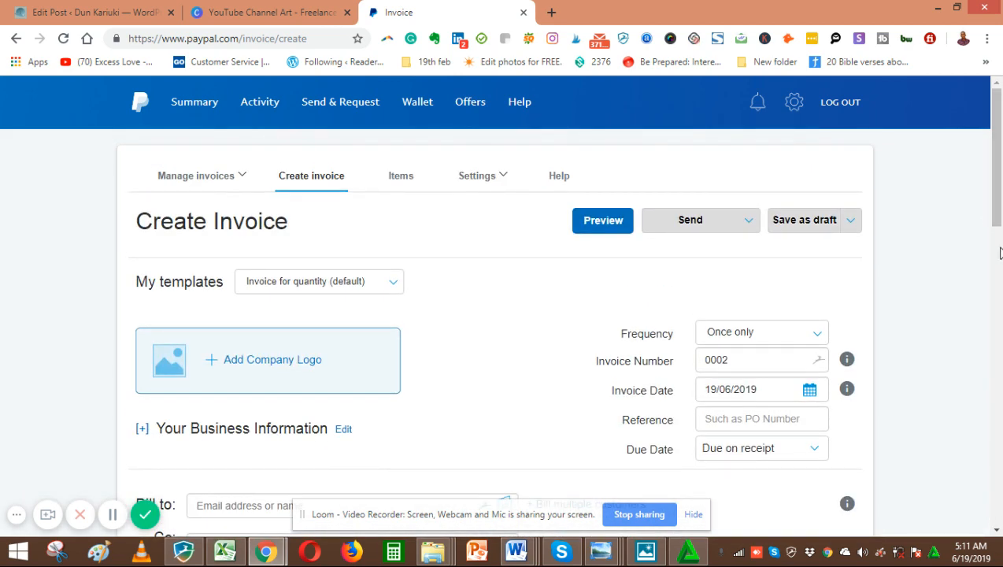